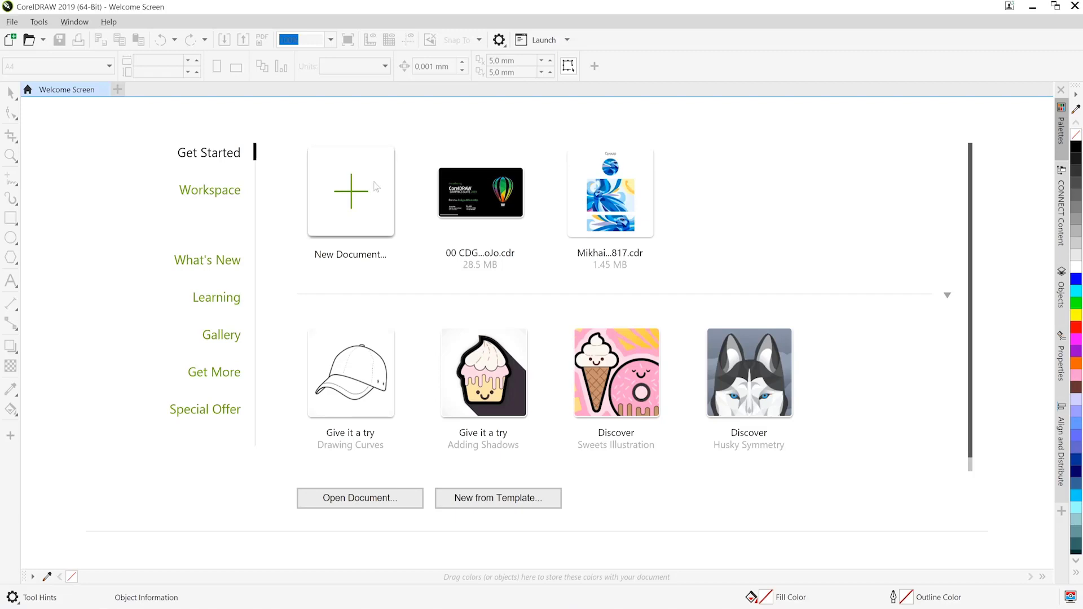
Create a new Untitled-1 document using the Web Page (960x960) preset at 96 dpi.
{"action": "left_click", "coordinate": [376, 185]}
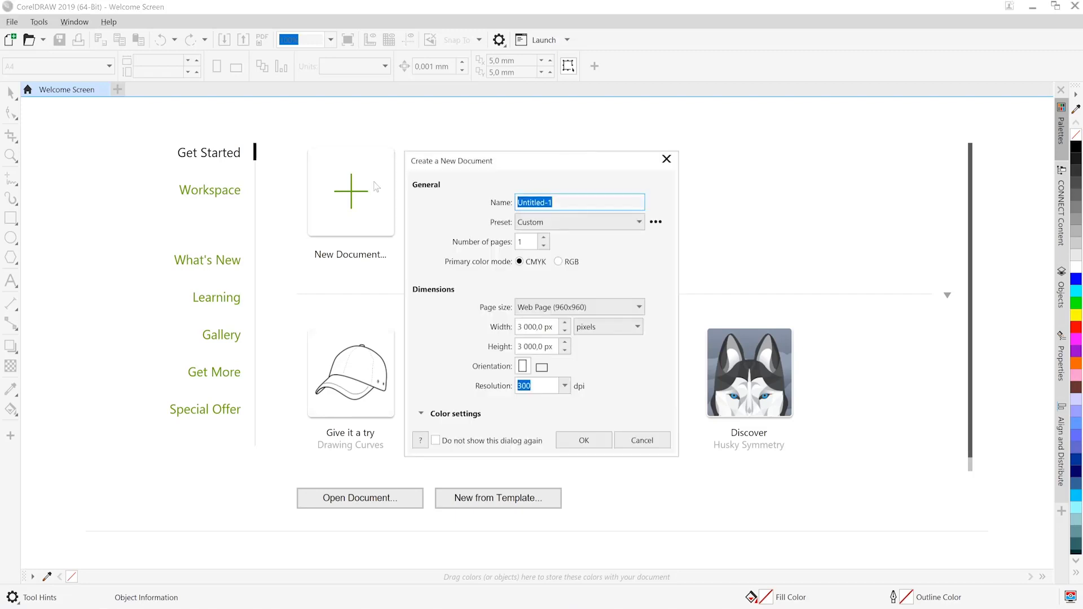
{"action": "left_click", "coordinate": [637, 306]}
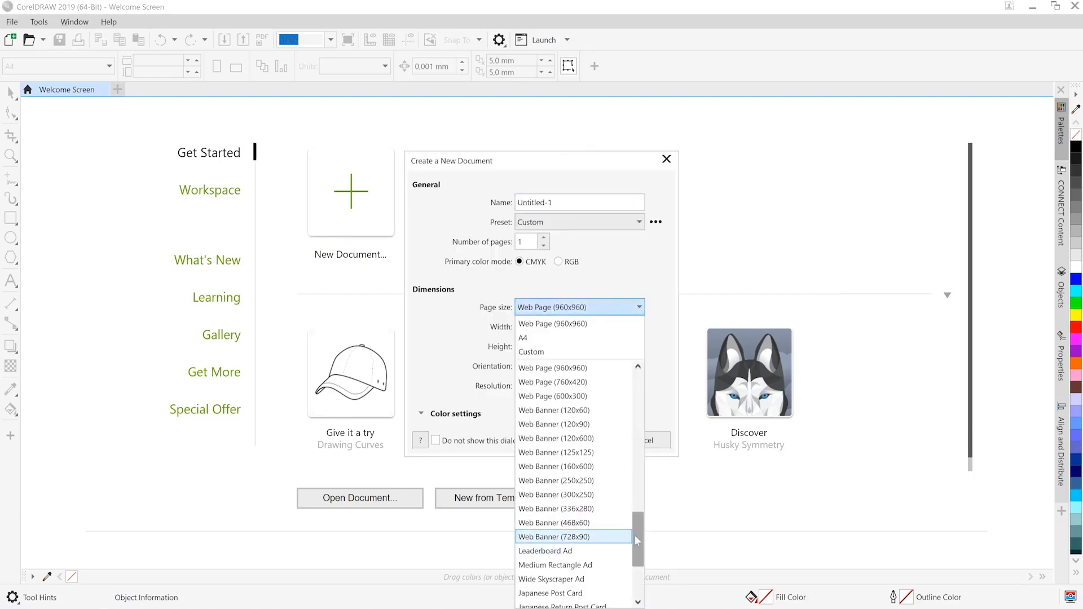
{"action": "left_click_drag", "start_coordinate": [638, 536], "coordinate": [615, 575]}
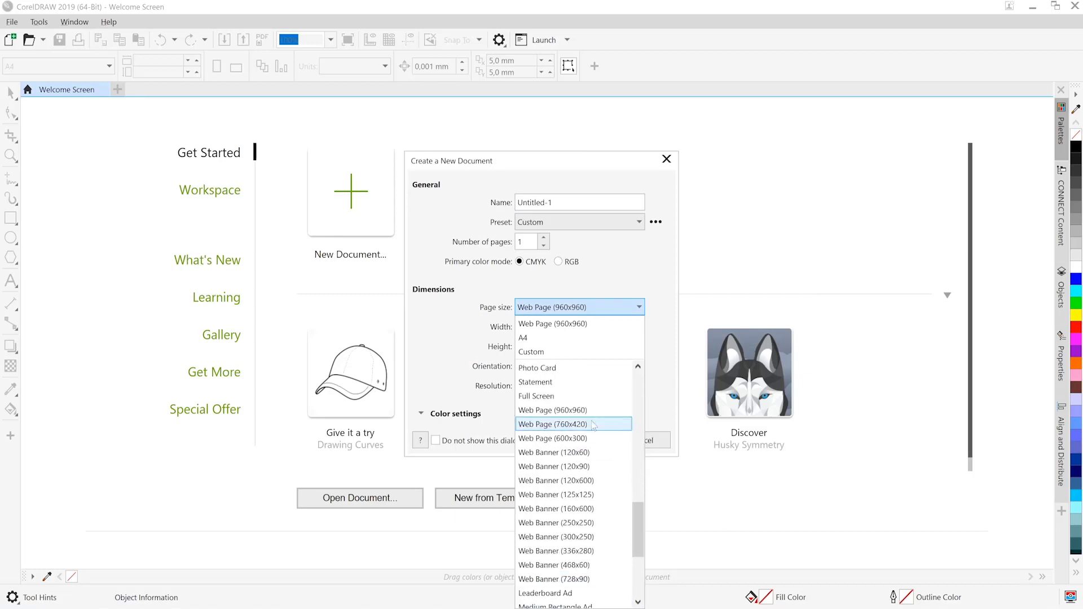
{"action": "left_click", "coordinate": [587, 412]}
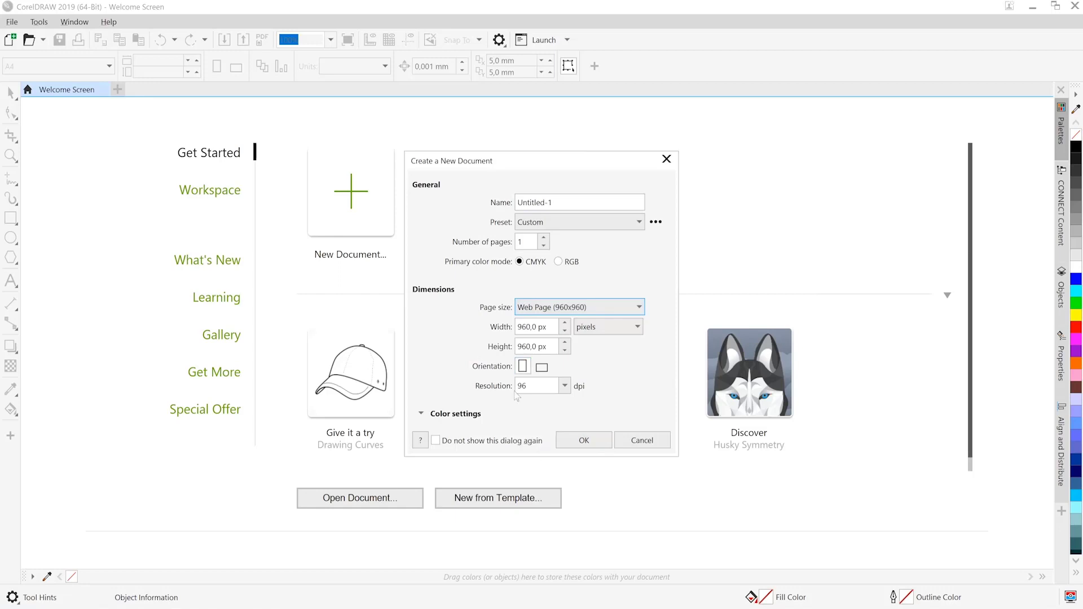
{"action": "left_click", "coordinate": [421, 414]}
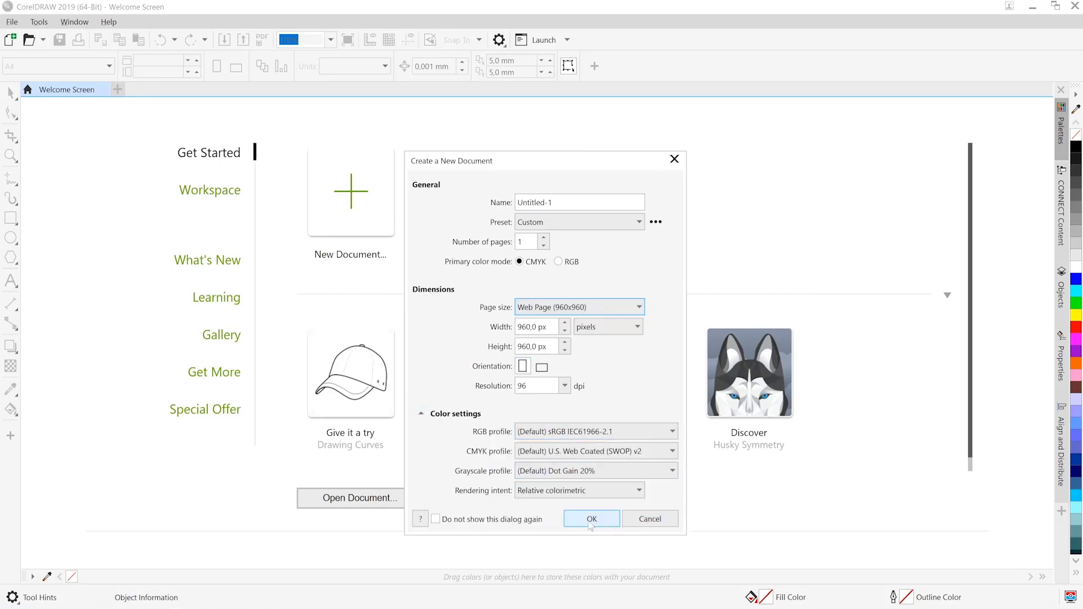
{"action": "left_click", "coordinate": [590, 521]}
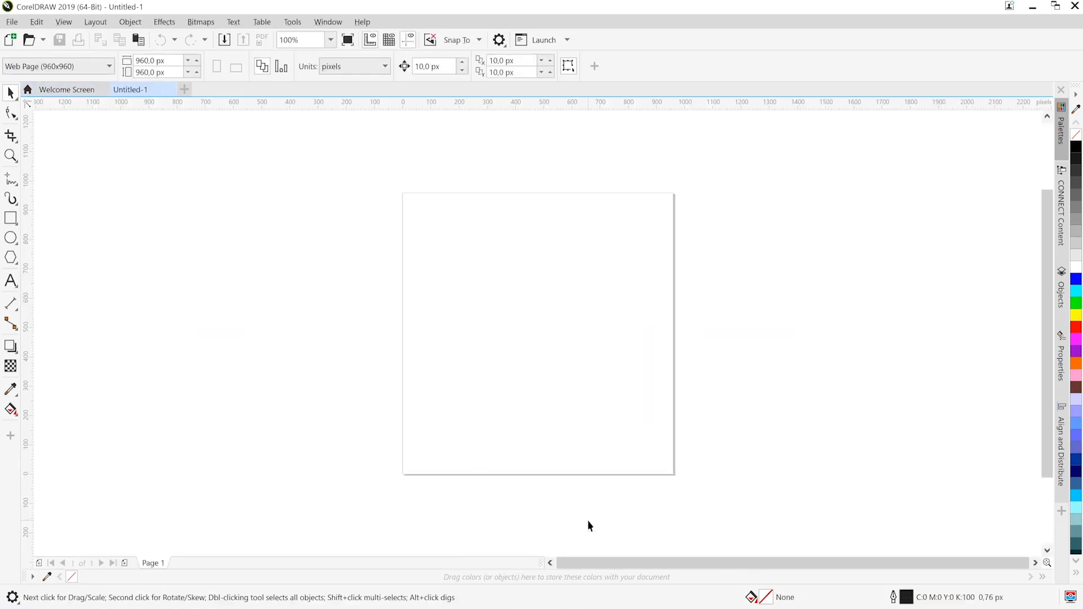
Add a 960×960 px page frame rectangle and set its outline to none.
{"action": "double_click", "coordinate": [404, 320]}
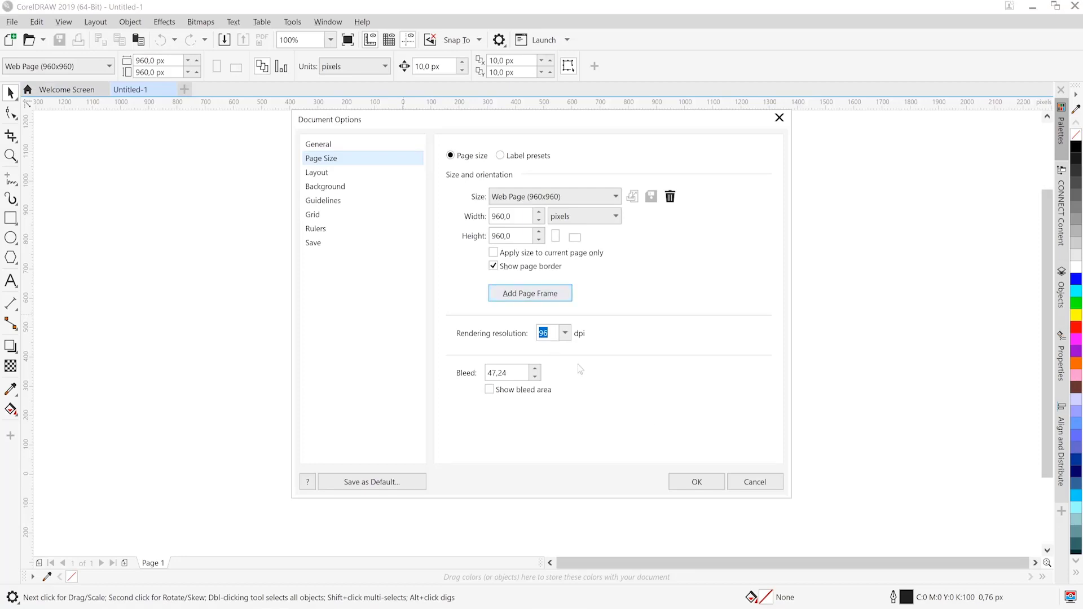
{"action": "left_click", "coordinate": [692, 483]}
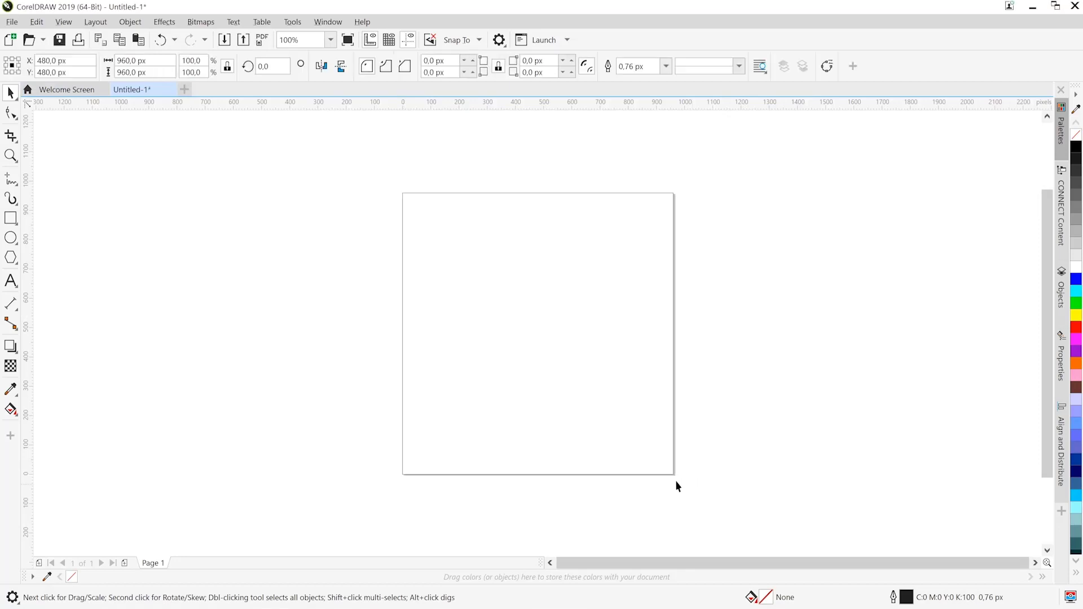
{"action": "left_click", "coordinate": [554, 195]}
{"action": "left_click", "coordinate": [554, 195]}
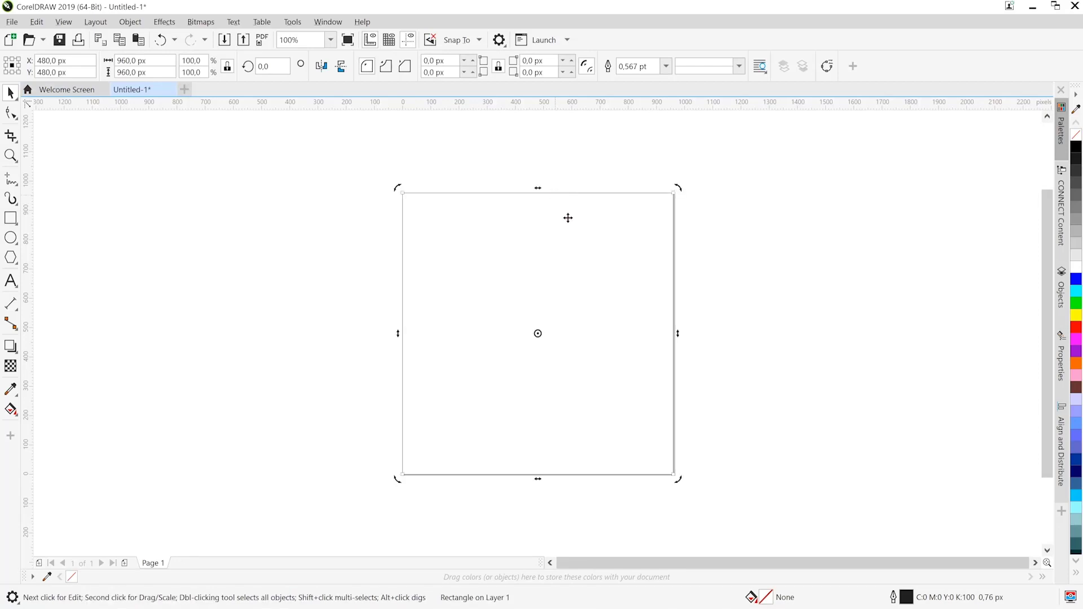
{"action": "right_click", "coordinate": [1076, 135]}
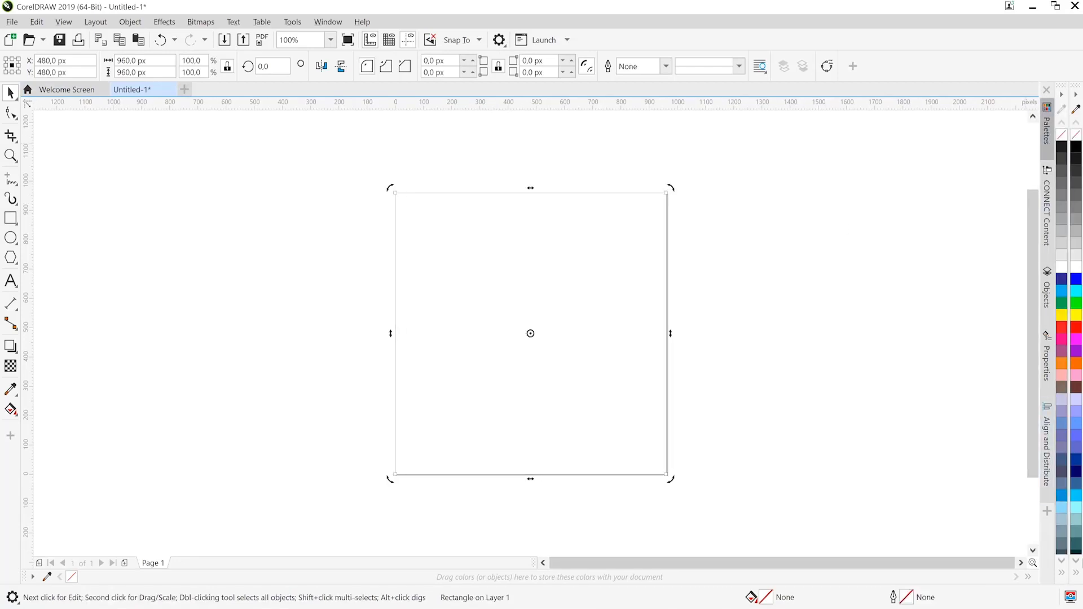
Hide the Default Palette and fill the page rectangle with teal R:102 G:153 B:153.
{"action": "left_click", "coordinate": [326, 21]}
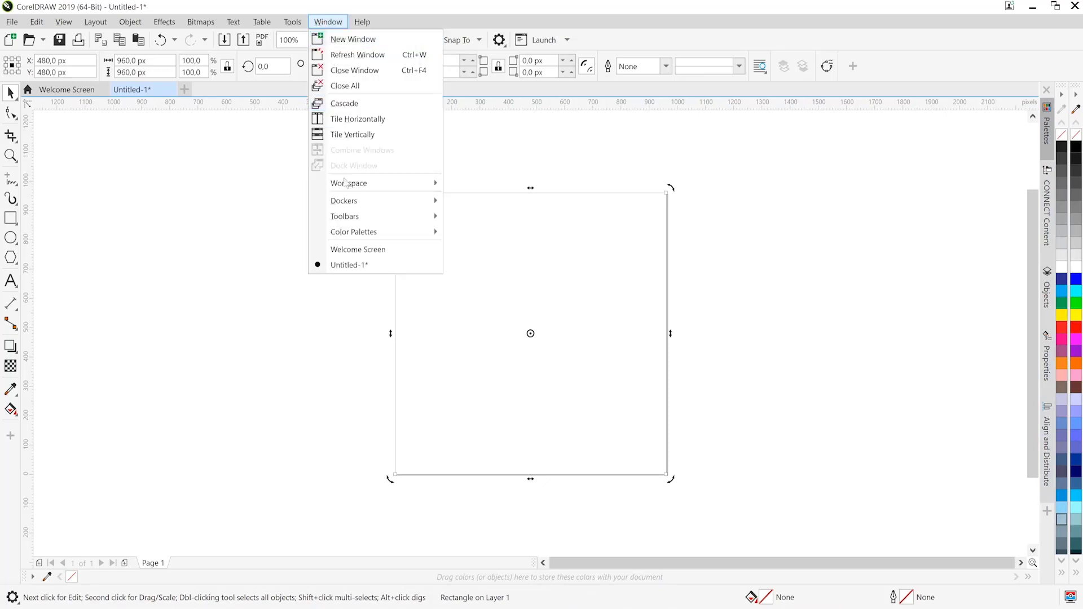
{"action": "mouse_move", "coordinate": [357, 232]}
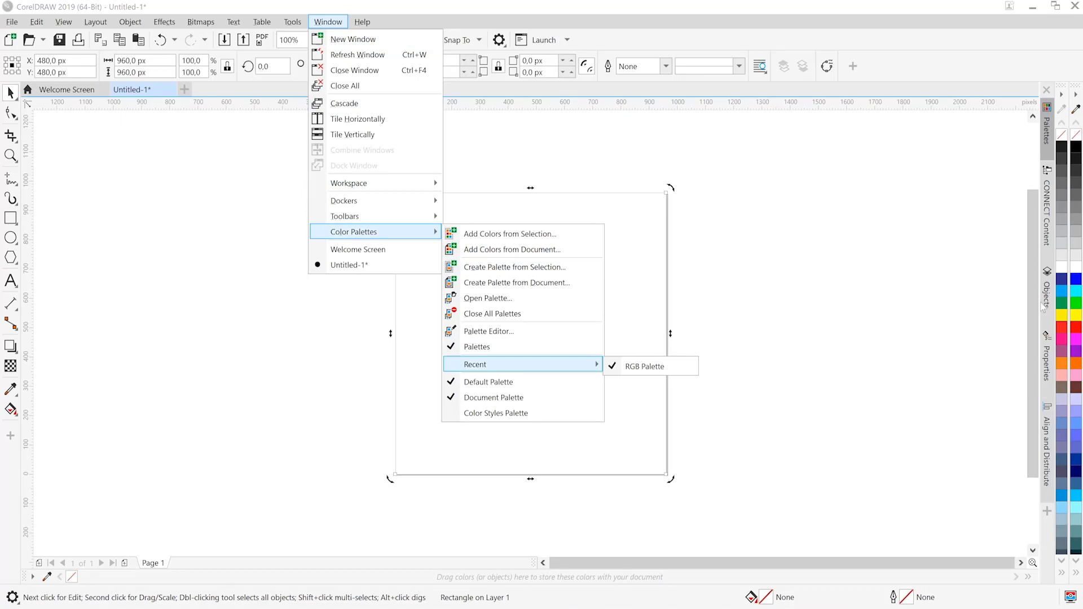
{"action": "left_click", "coordinate": [1048, 143]}
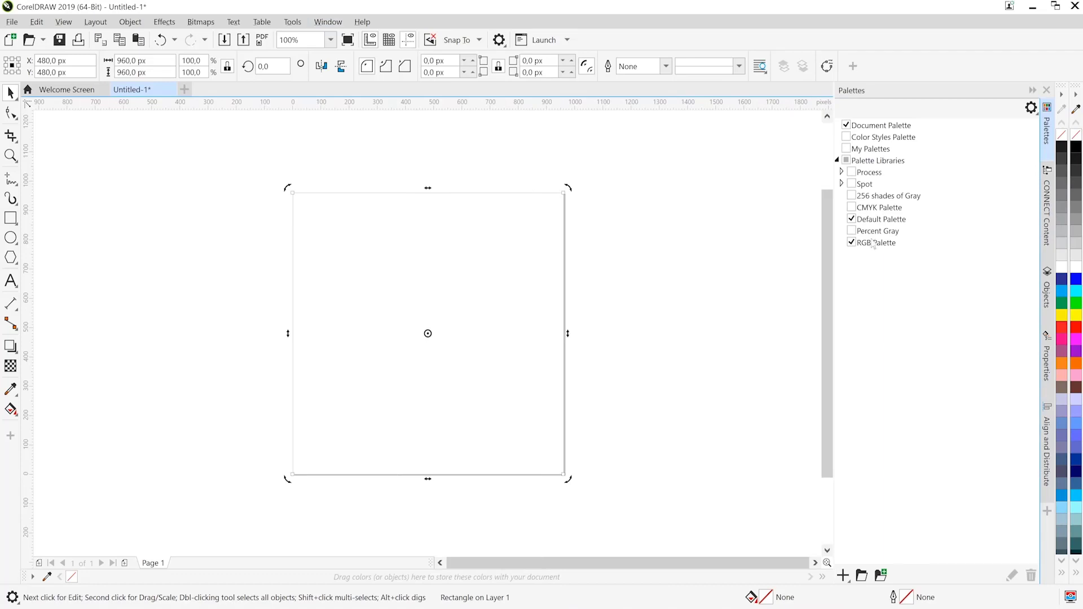
{"action": "left_click", "coordinate": [872, 222]}
{"action": "left_click", "coordinate": [855, 221]}
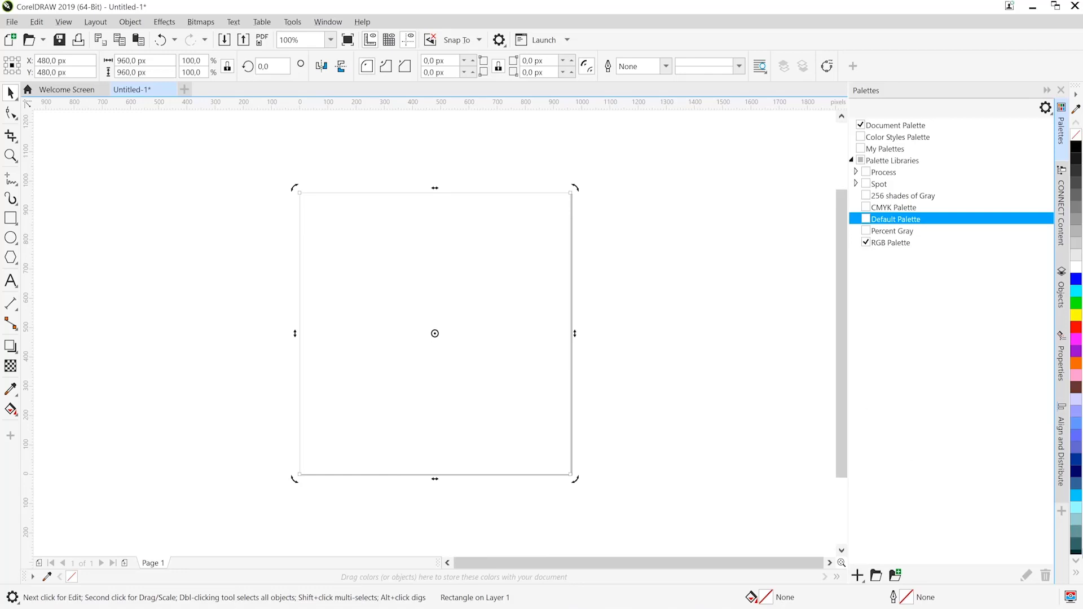
{"action": "left_click", "coordinate": [1076, 536]}
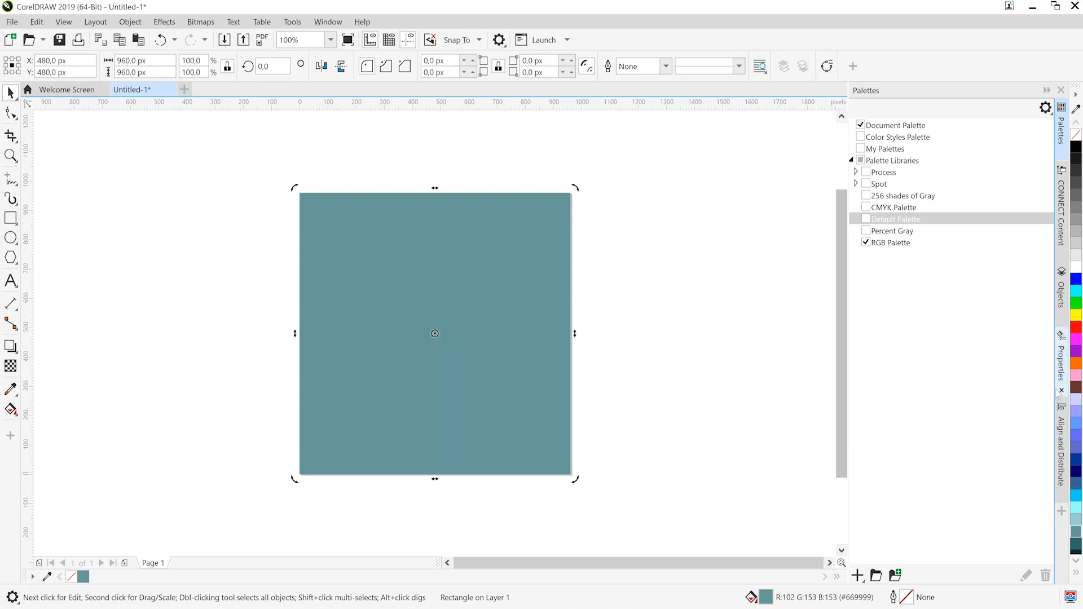
Drag the SALATIGA logo from the CDR+DES content library onto the canvas beside the page.
{"action": "left_click", "coordinate": [1062, 241]}
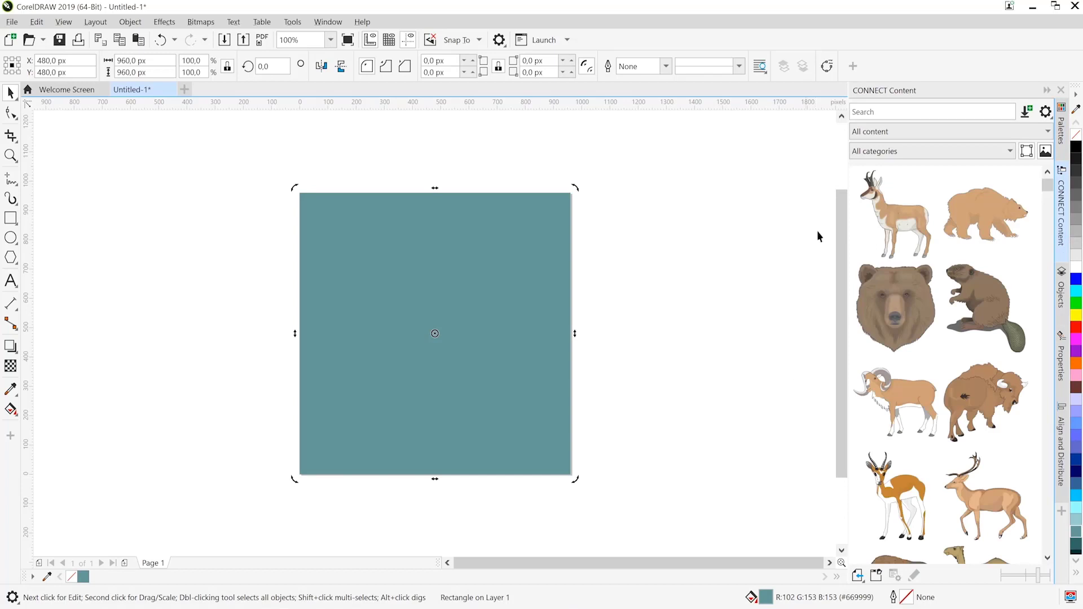
{"action": "left_click", "coordinate": [892, 132]}
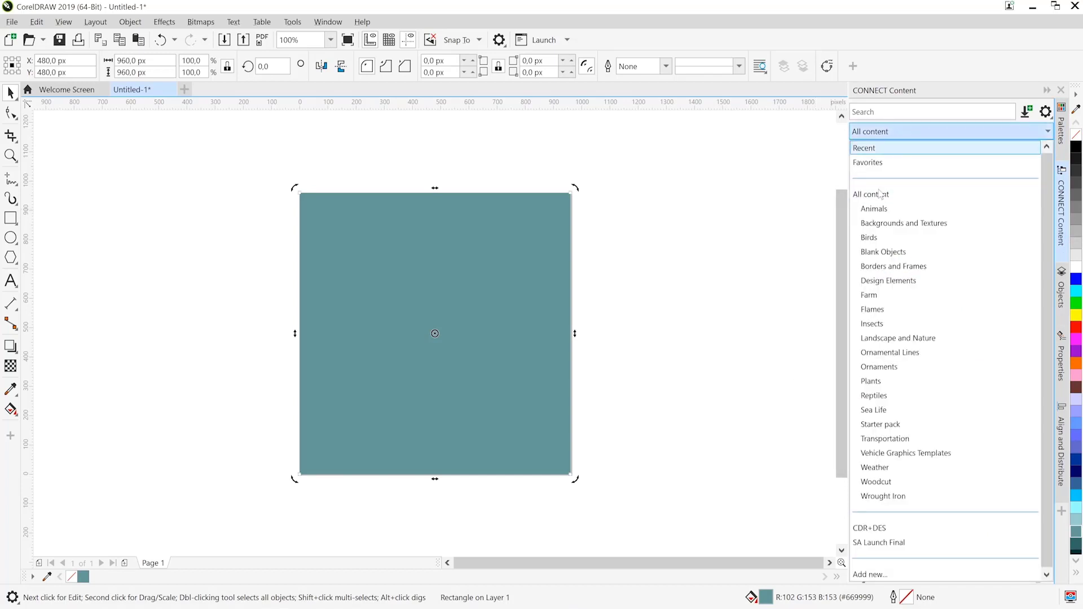
{"action": "left_click", "coordinate": [876, 534]}
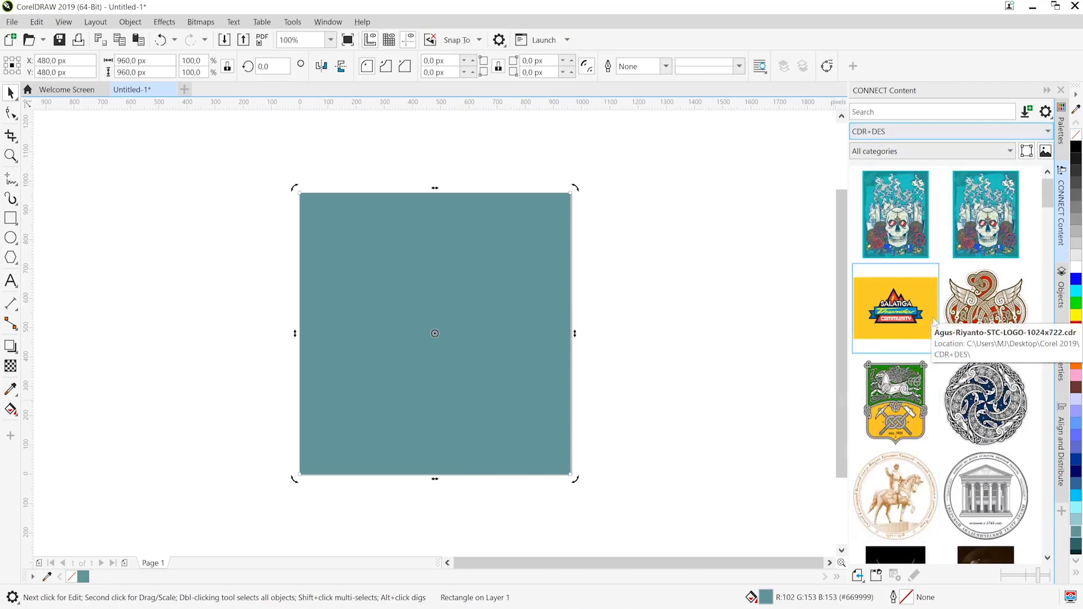
{"action": "left_click_drag", "start_coordinate": [918, 314], "coordinate": [670, 341]}
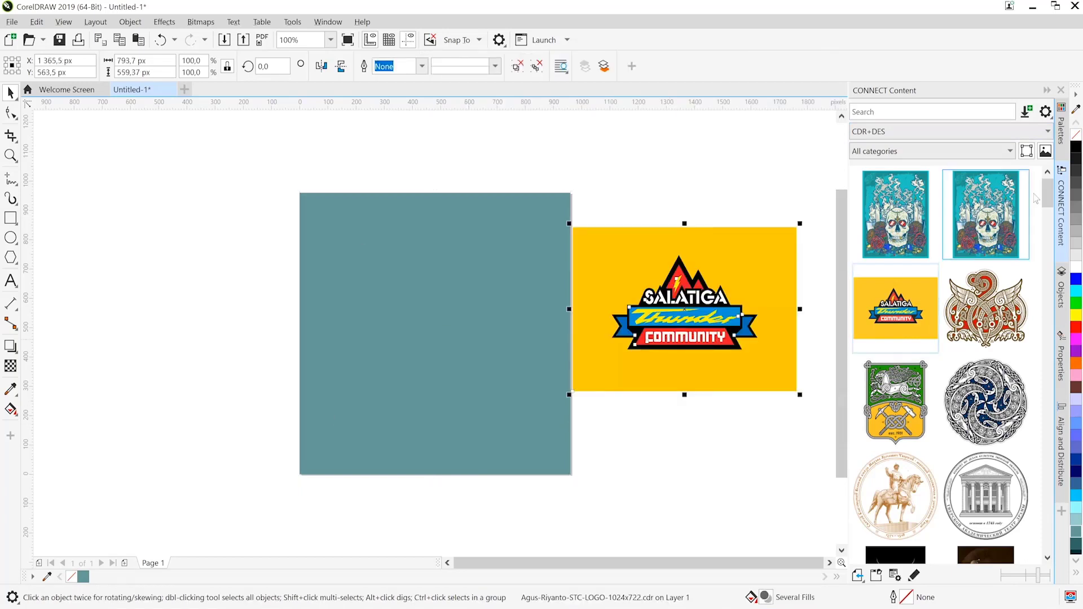
{"action": "left_click_drag", "start_coordinate": [1061, 361], "coordinate": [1067, 119]}
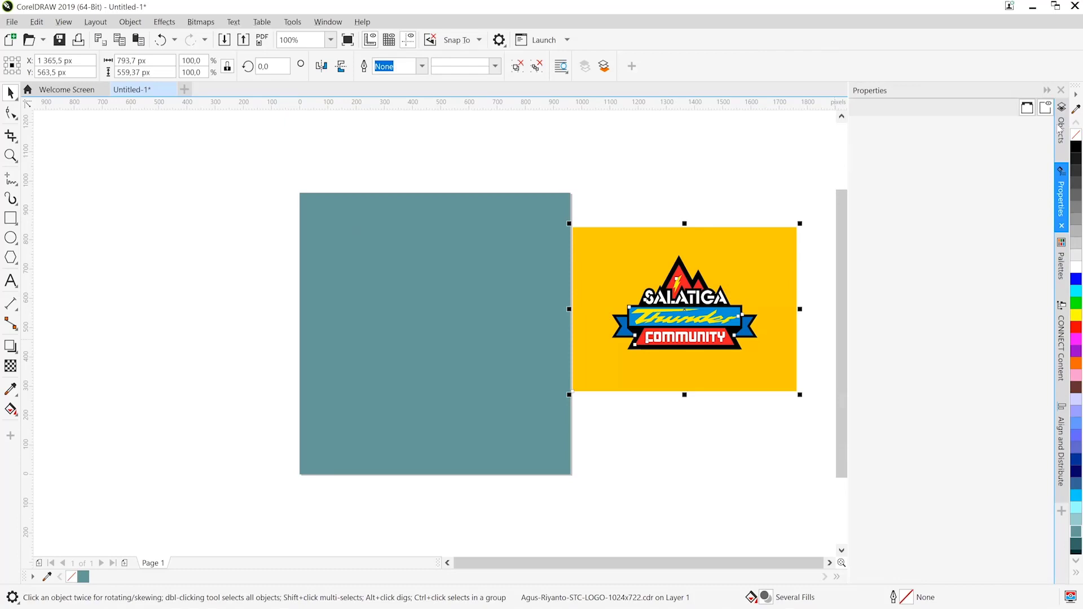
Delete the logo's yellow background Rectangle in the Objects docker and begin renaming the logo.
{"action": "left_click", "coordinate": [1060, 129]}
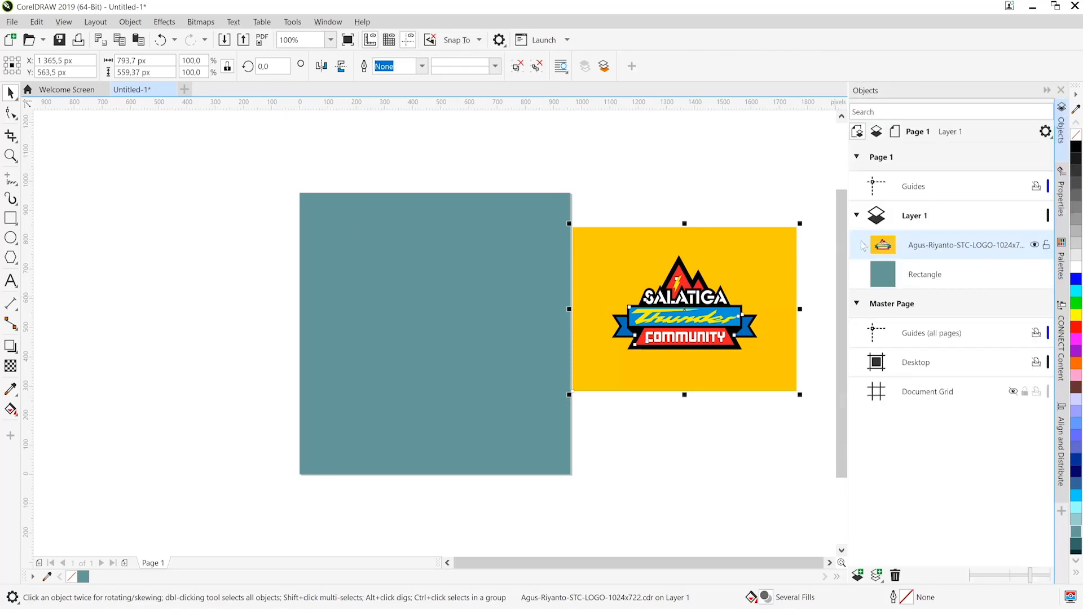
{"action": "left_click", "coordinate": [863, 245]}
{"action": "left_click", "coordinate": [936, 312]}
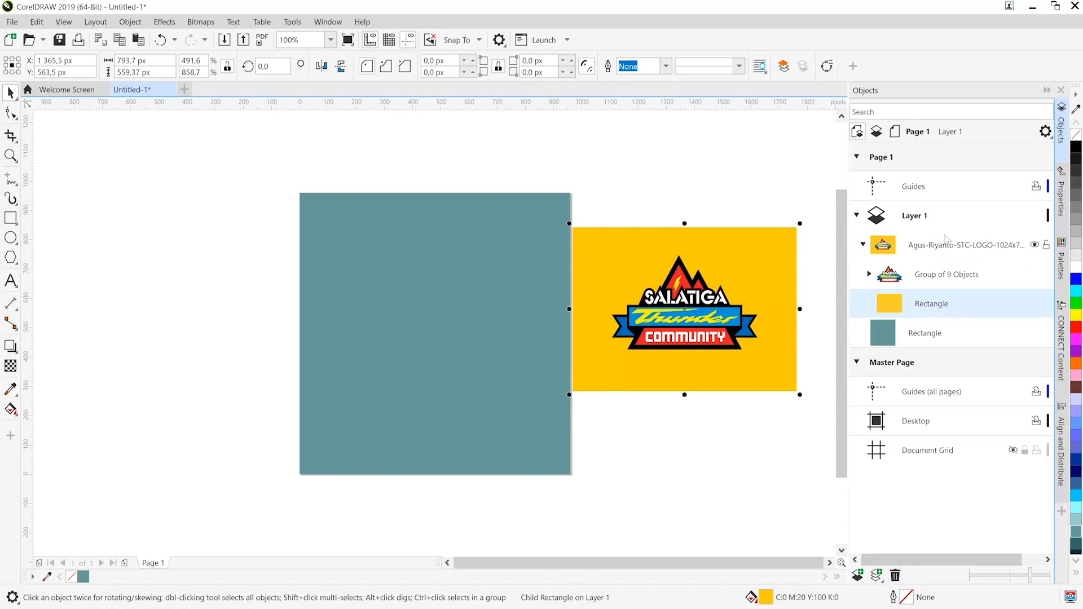
{"action": "left_click", "coordinate": [895, 575]}
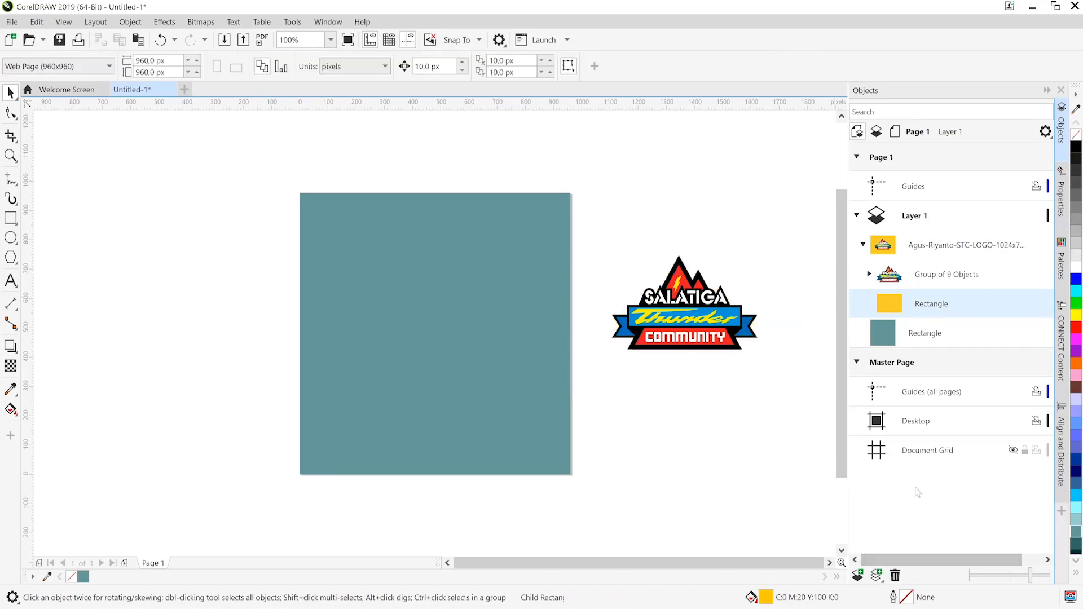
{"action": "left_click", "coordinate": [961, 247]}
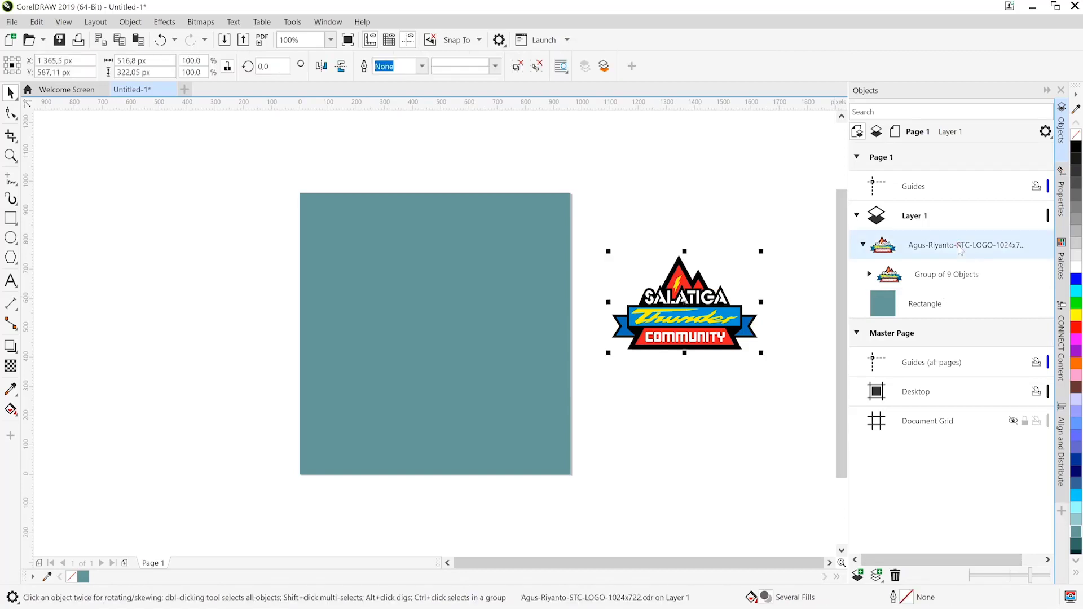
{"action": "left_click", "coordinate": [961, 247]}
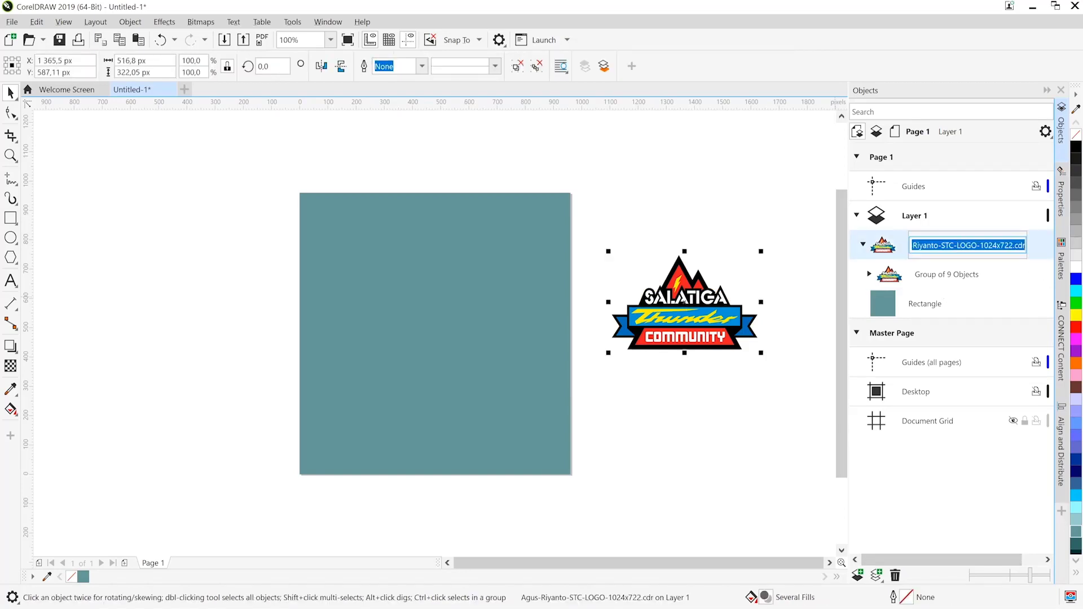
Name the group 'logo' and move it onto the teal page.
{"action": "type", "text": "log"}
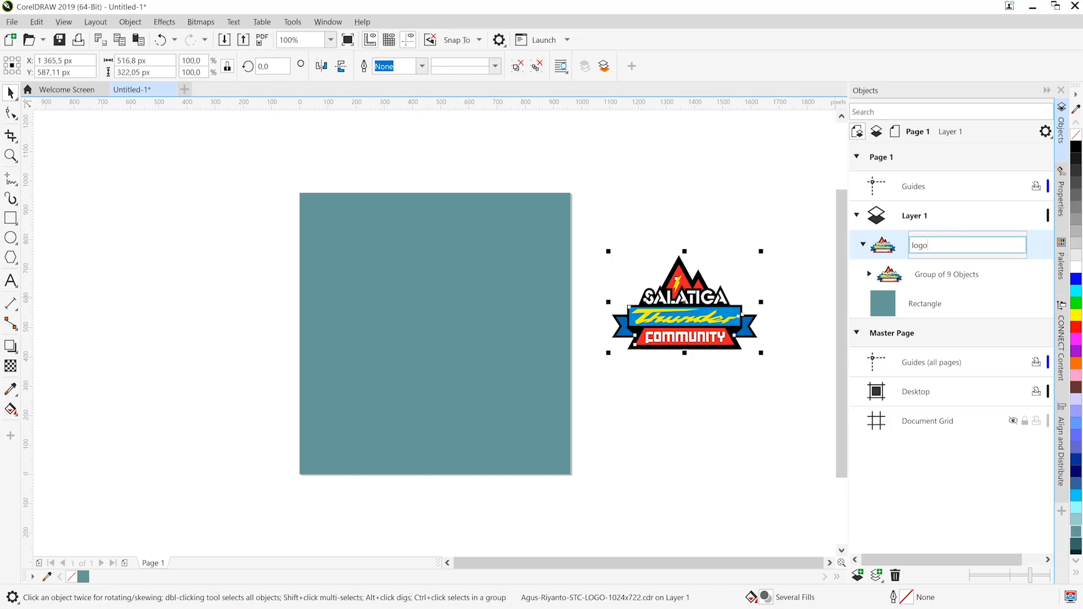
{"action": "type", "text": "o"}
{"action": "key", "text": "Return"}
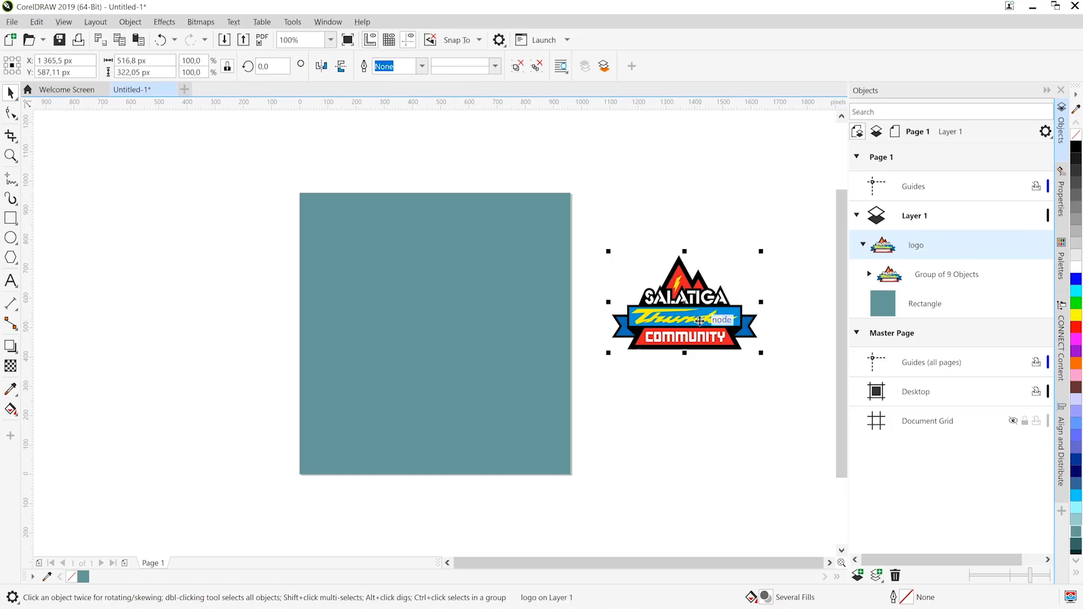
{"action": "left_click_drag", "start_coordinate": [699, 321], "coordinate": [455, 335]}
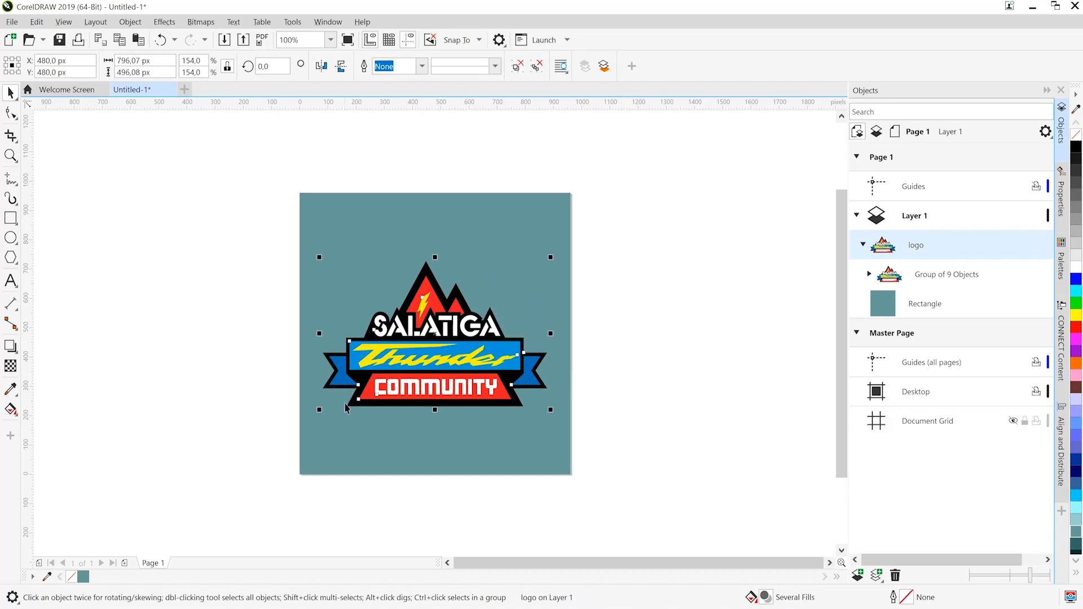
Scale the logo up to about 168% (868.92 × 541.48 px) and centre it at 480, 480 px.
{"action": "left_click", "coordinate": [458, 40]}
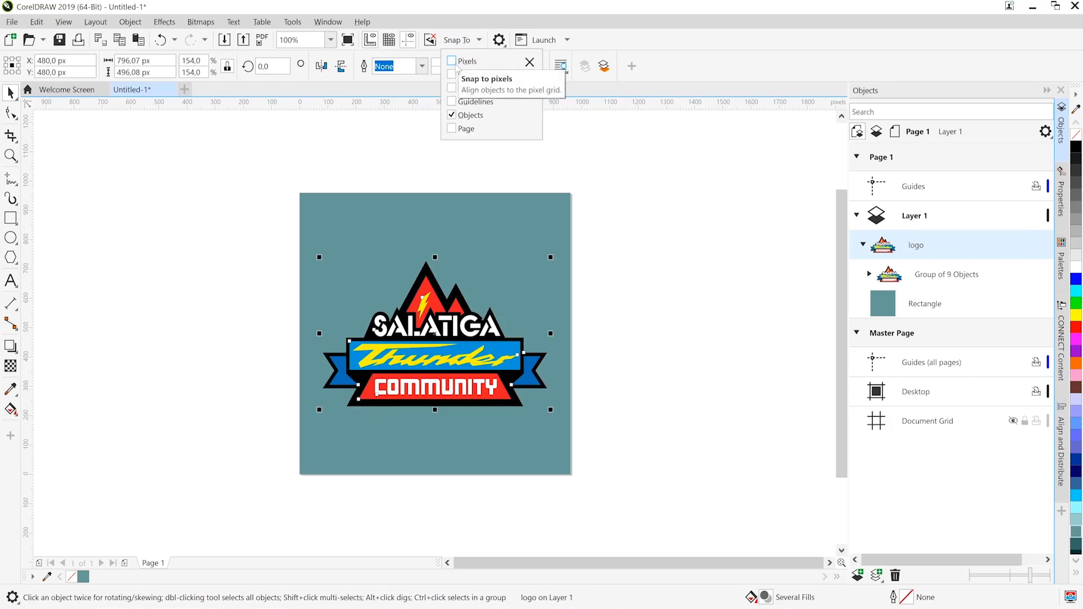
{"action": "left_click", "coordinate": [609, 272]}
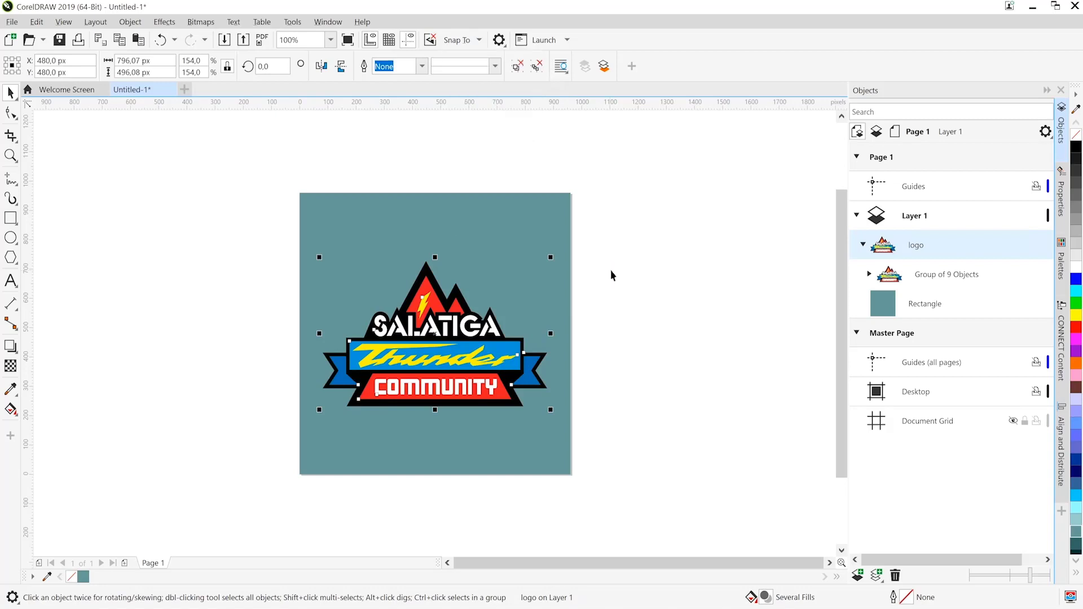
{"action": "left_click", "coordinate": [608, 341]}
{"action": "left_click", "coordinate": [500, 304]}
{"action": "left_click_drag", "start_coordinate": [551, 257], "coordinate": [563, 249]}
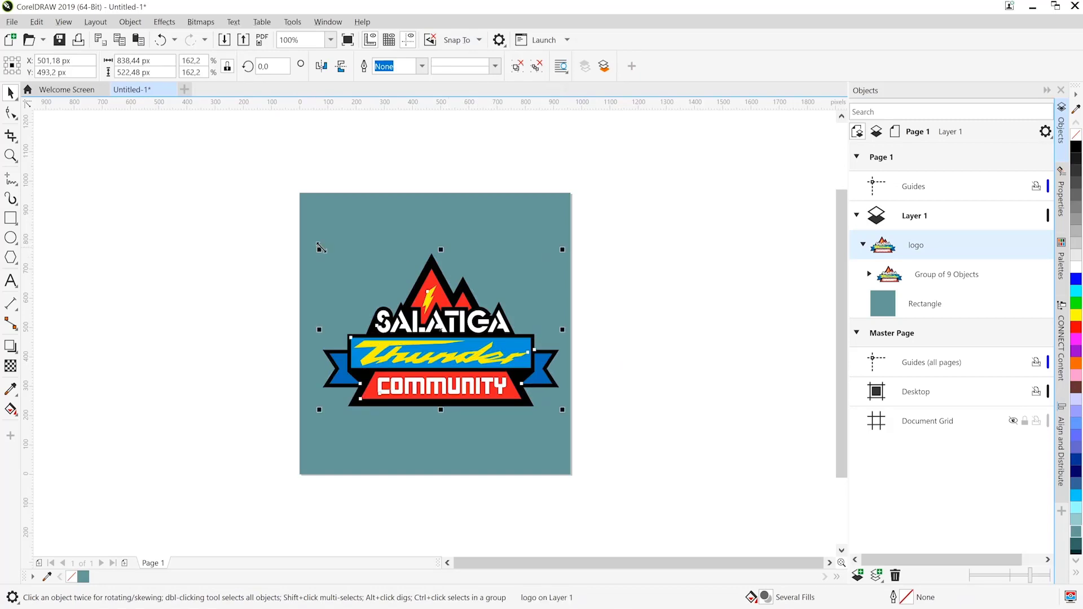
{"action": "left_click_drag", "start_coordinate": [316, 251], "coordinate": [306, 246]}
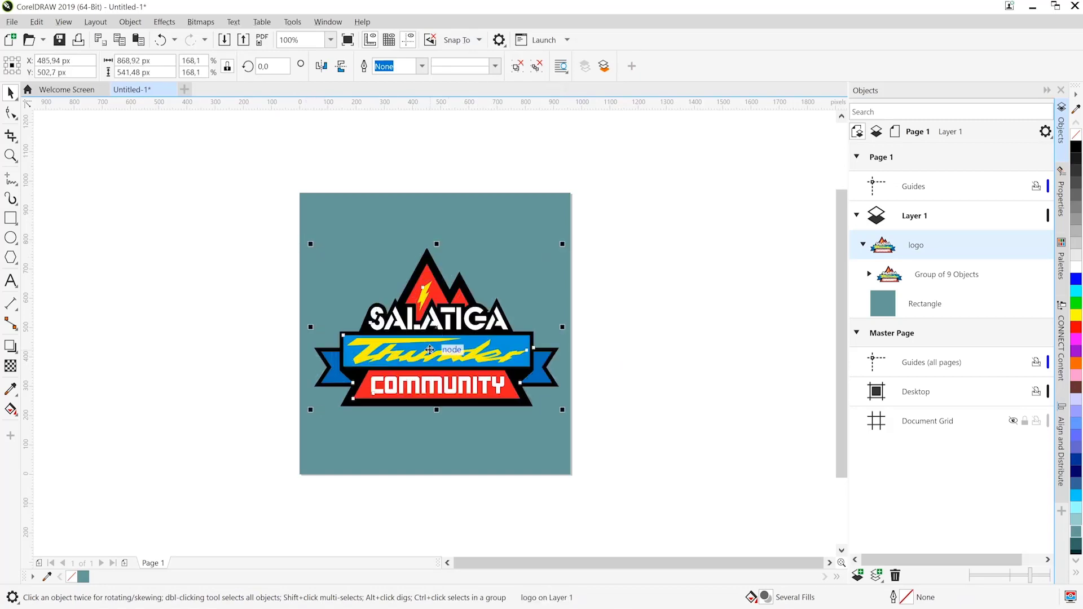
{"action": "key", "text": "p"}
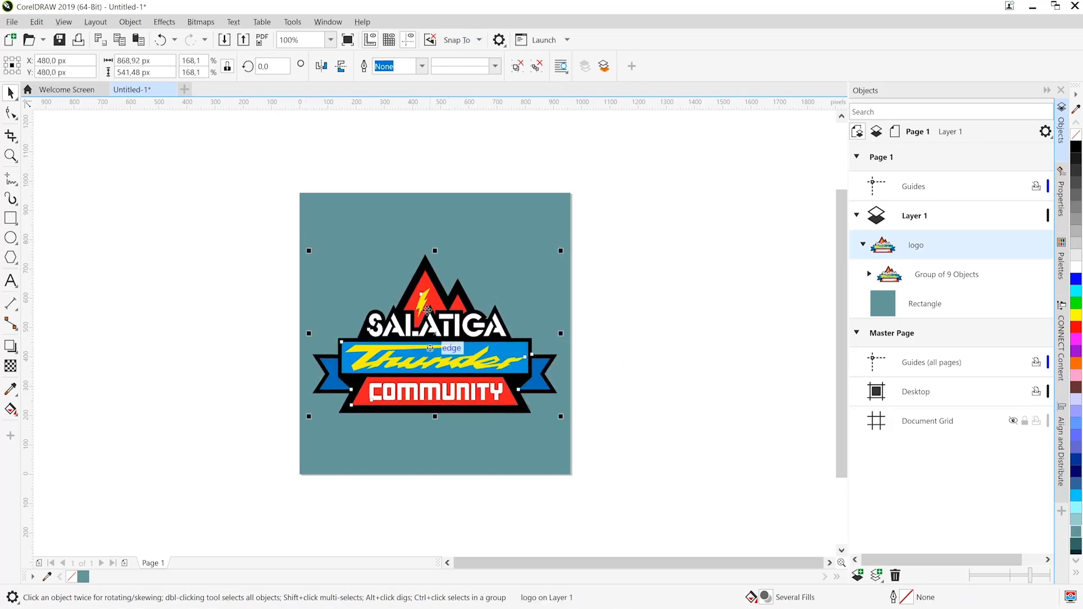
Switch the canvas to Pixels view and zoom into the Thunder banner's upper-left corner.
{"action": "left_click", "coordinate": [64, 23]}
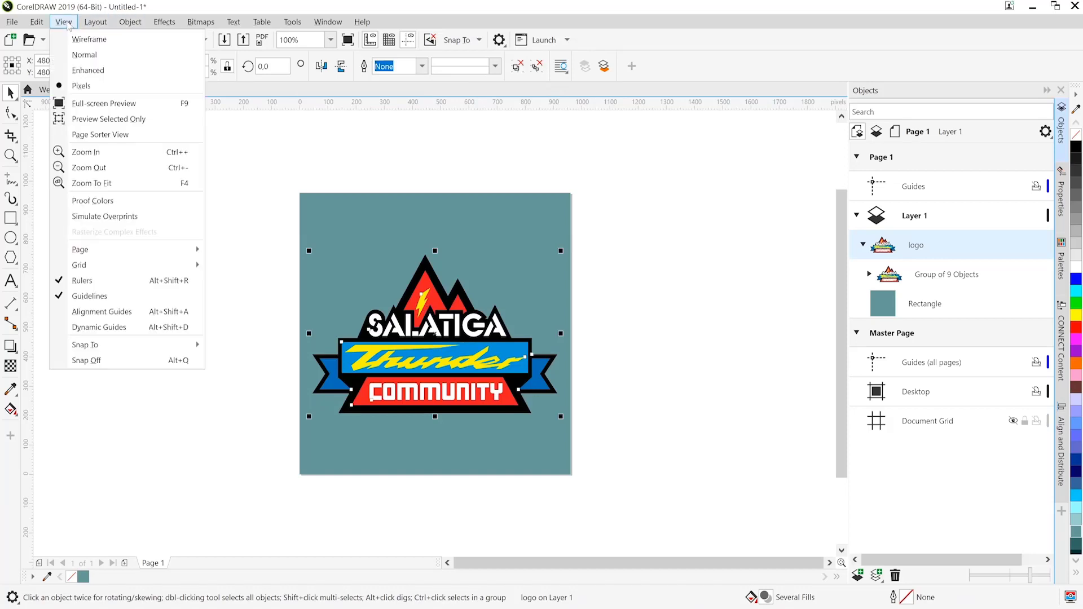
{"action": "left_click", "coordinate": [70, 72]}
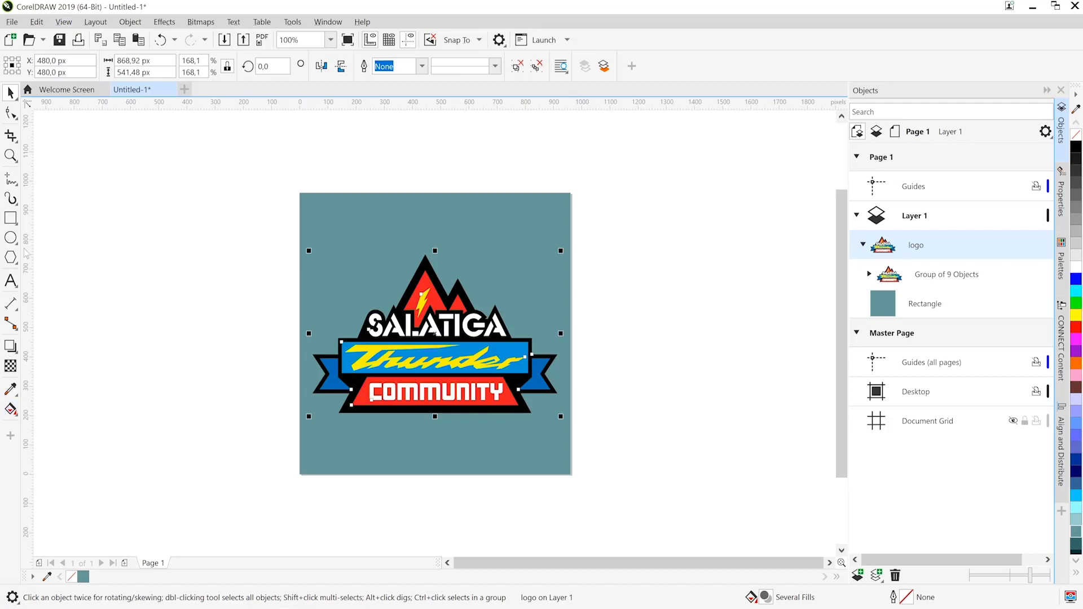
{"action": "left_click", "coordinate": [11, 155]}
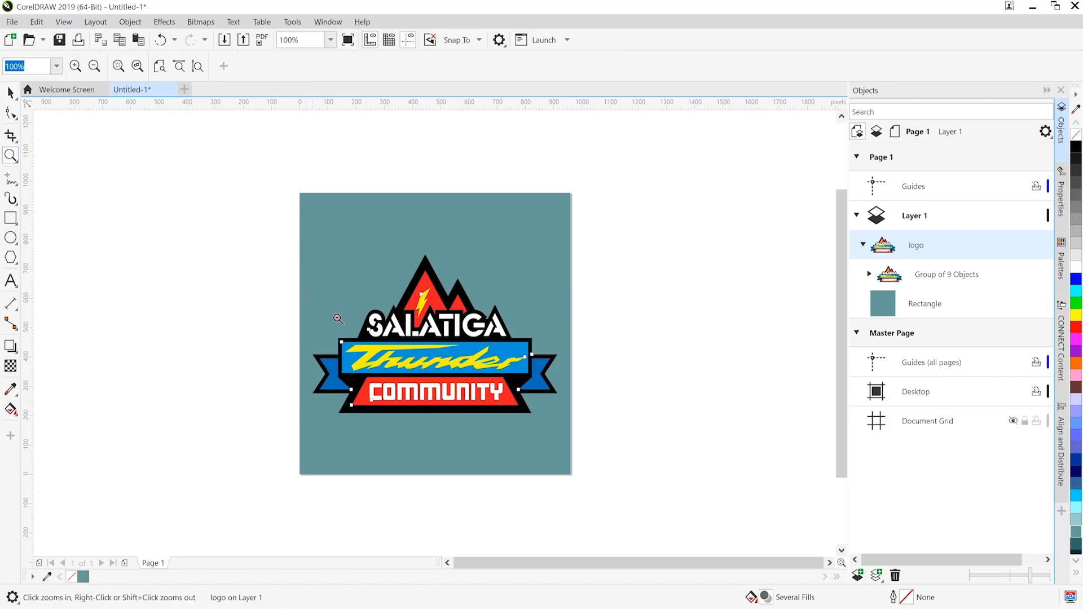
{"action": "left_click_drag", "start_coordinate": [338, 318], "coordinate": [509, 416]}
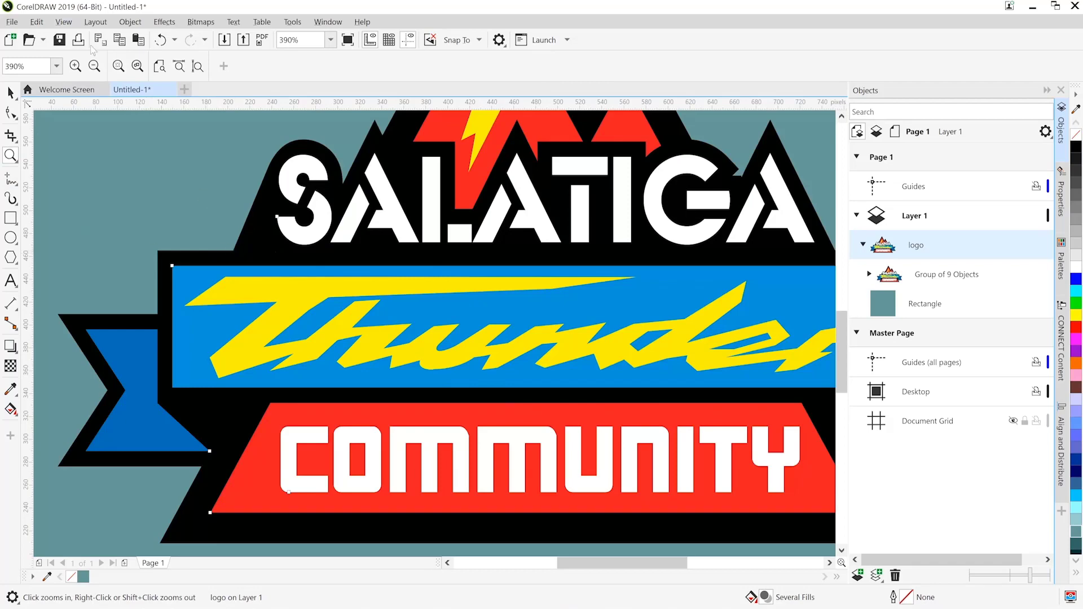
{"action": "left_click", "coordinate": [64, 21]}
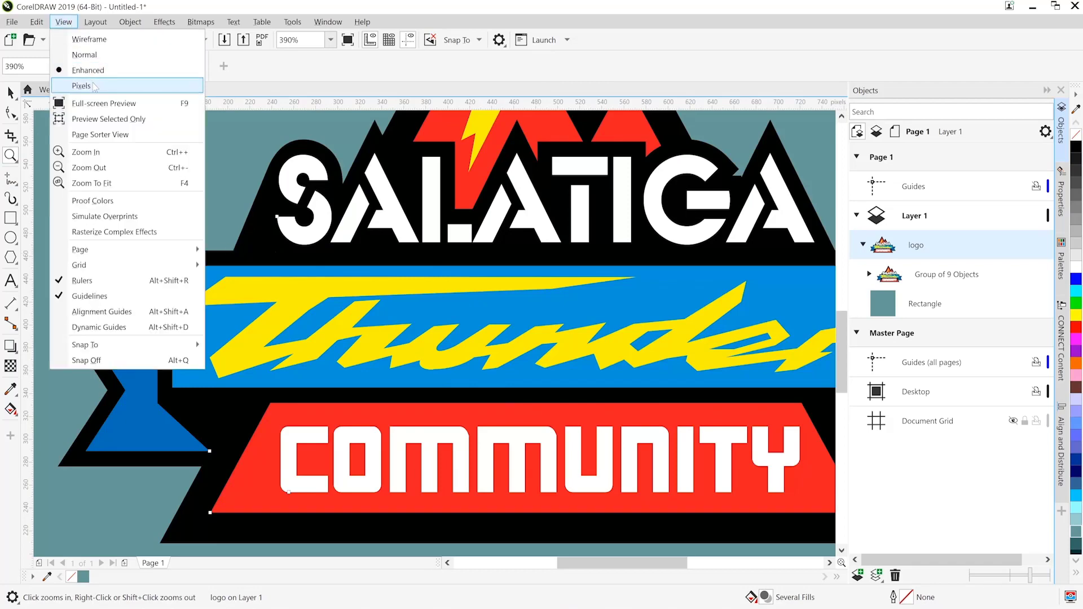
{"action": "left_click", "coordinate": [81, 86]}
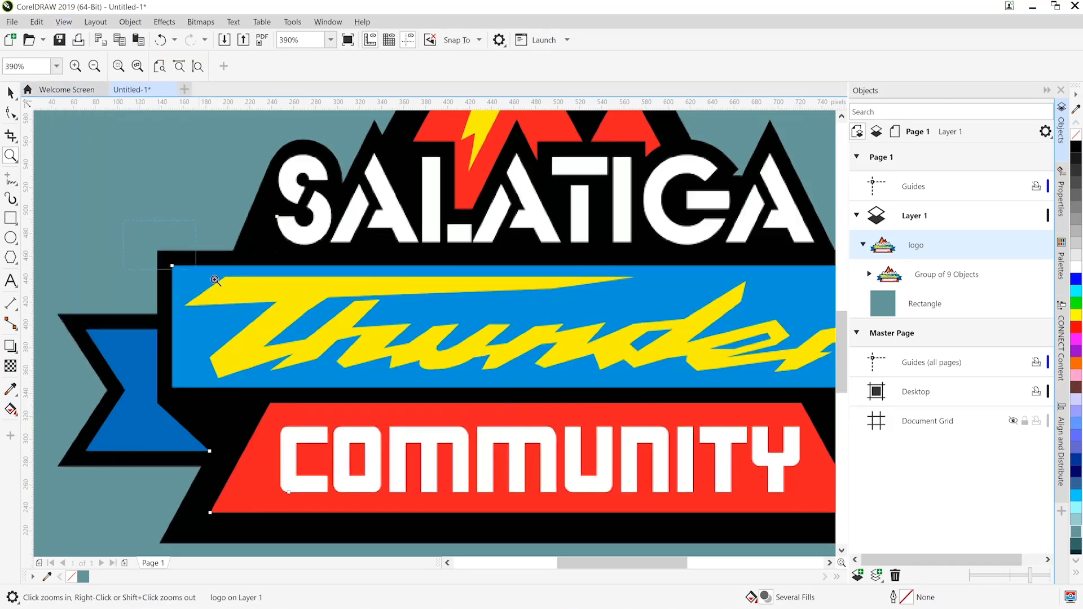
{"action": "left_click_drag", "start_coordinate": [215, 281], "coordinate": [266, 295]}
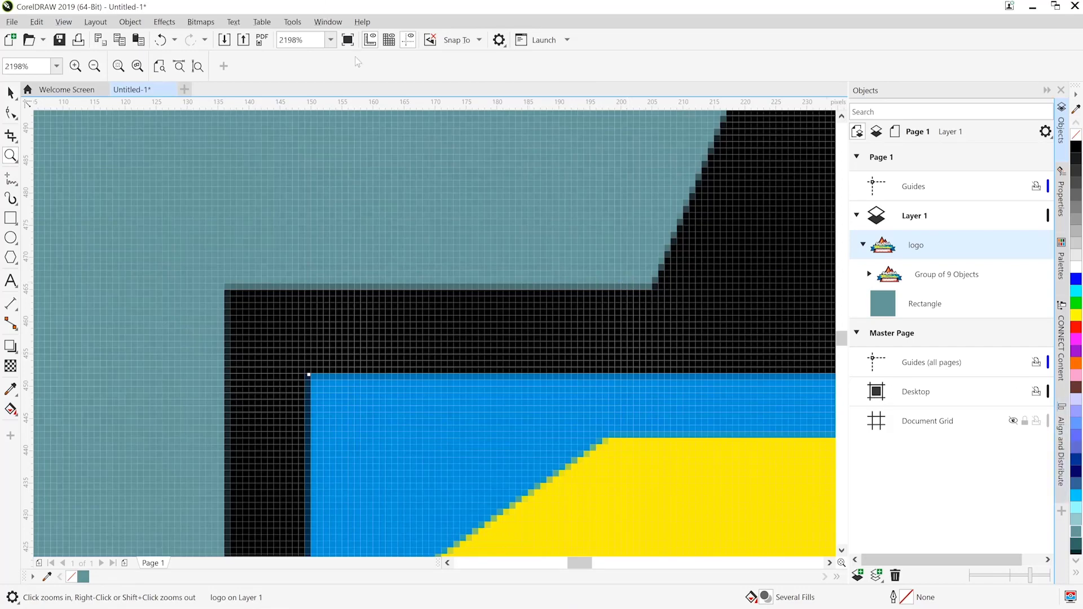
Turn on Snap To Pixels and align the logo with the pixel grid.
{"action": "left_click", "coordinate": [478, 40]}
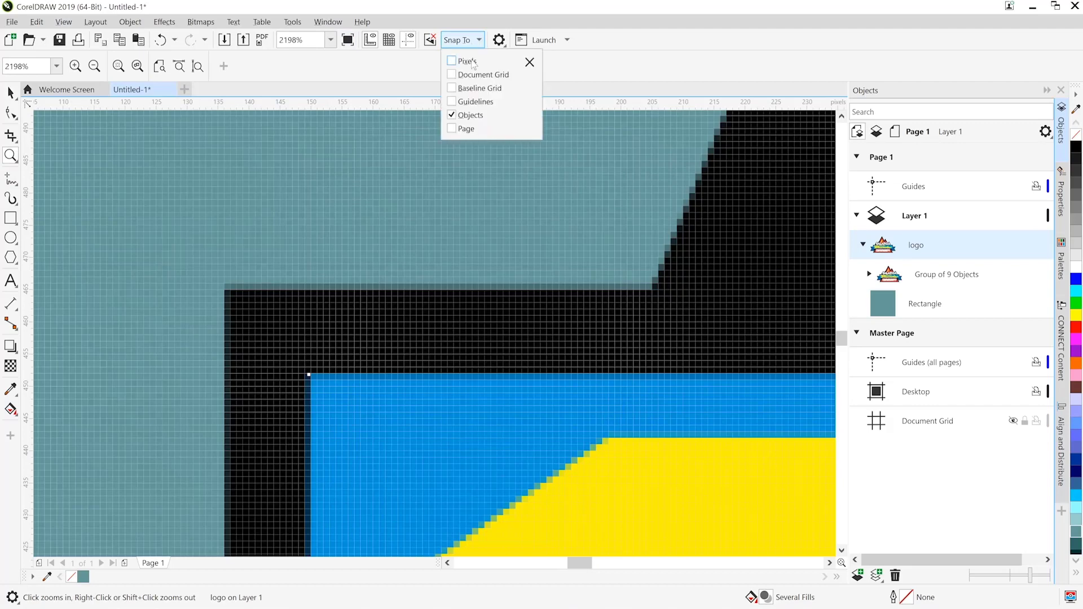
{"action": "left_click", "coordinate": [472, 62]}
{"action": "left_click", "coordinate": [1058, 465]}
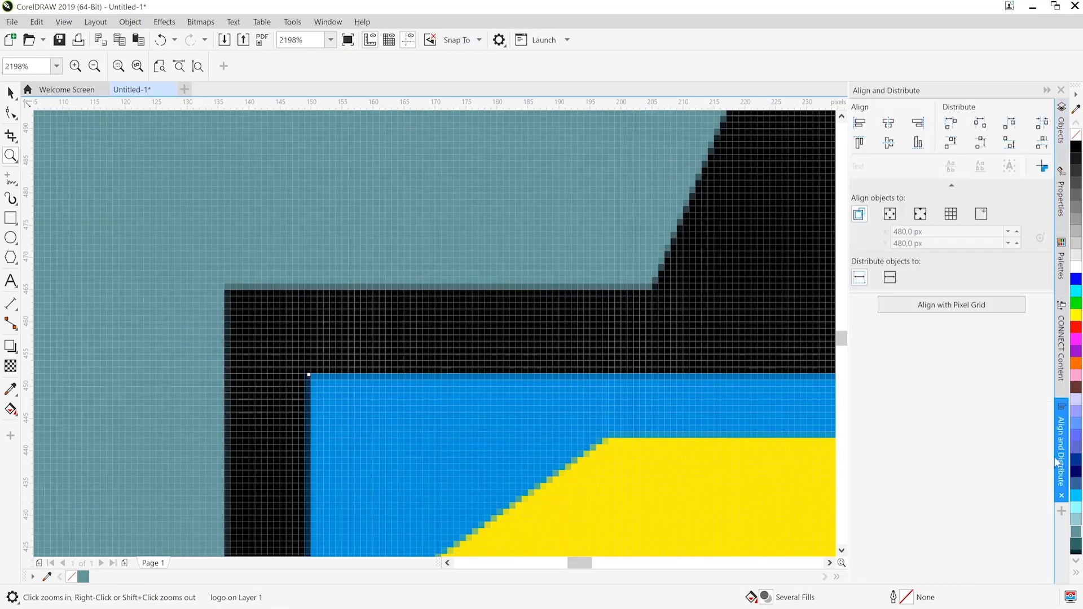
{"action": "left_click", "coordinate": [941, 305]}
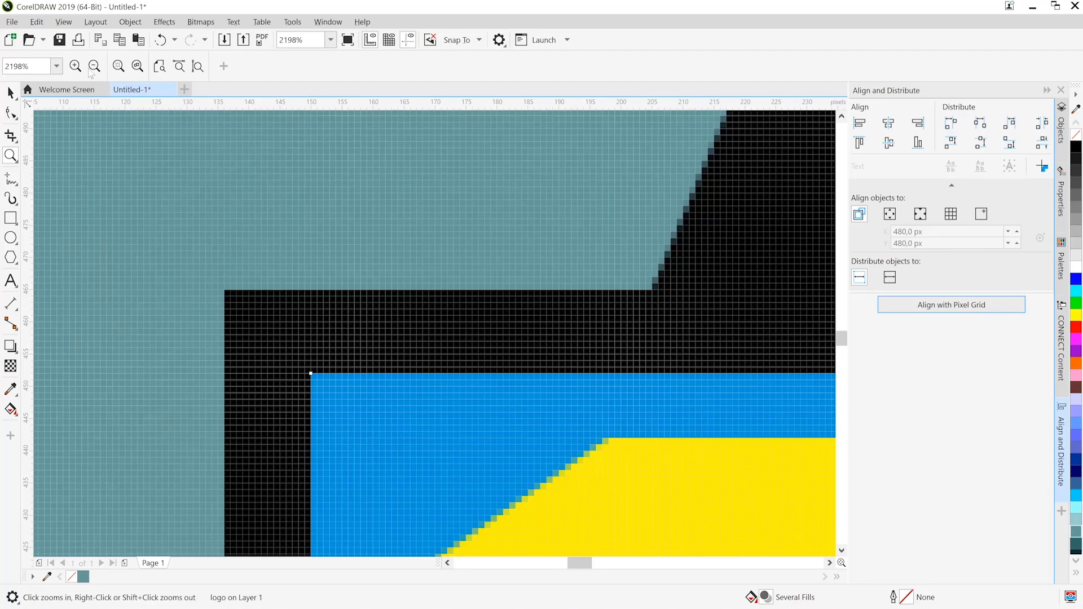
Zoom out to the whole teal page and bring up the File > Export For submenu.
{"action": "left_click", "coordinate": [159, 68]}
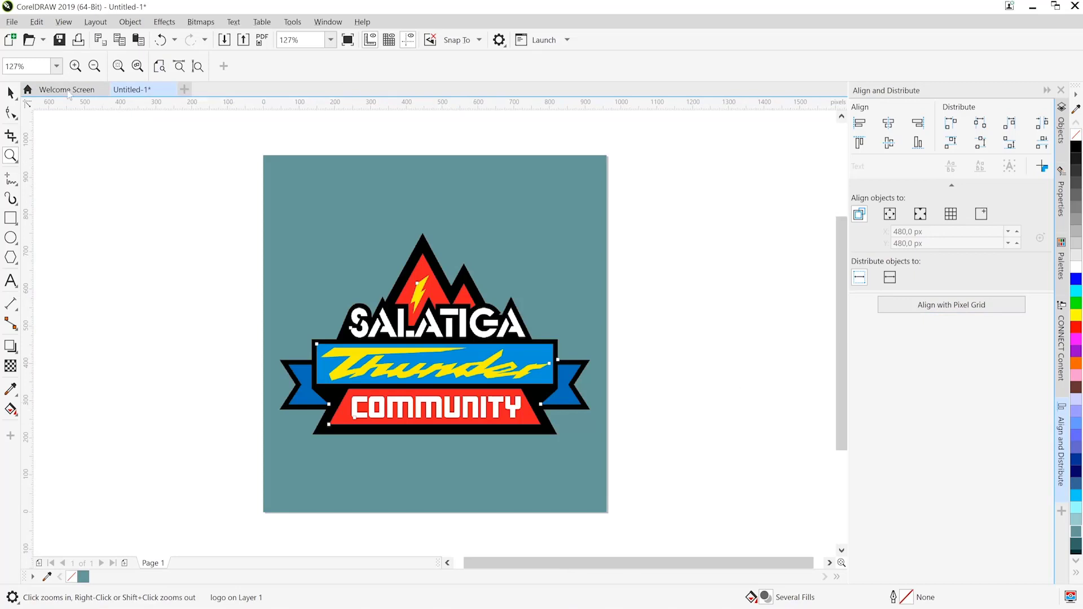
{"action": "left_click", "coordinate": [11, 22]}
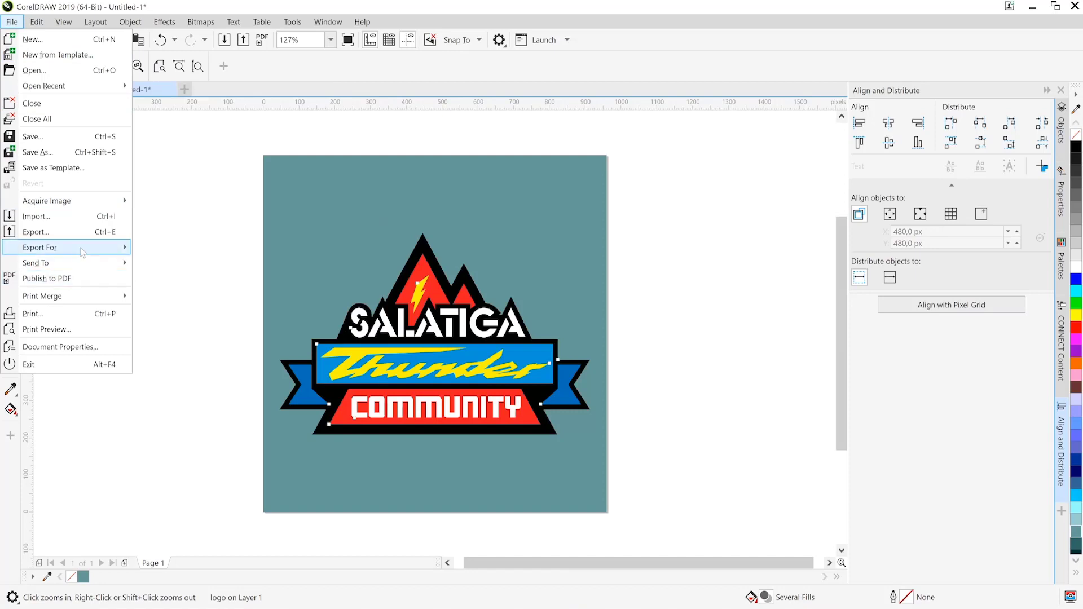
{"action": "mouse_move", "coordinate": [82, 251]}
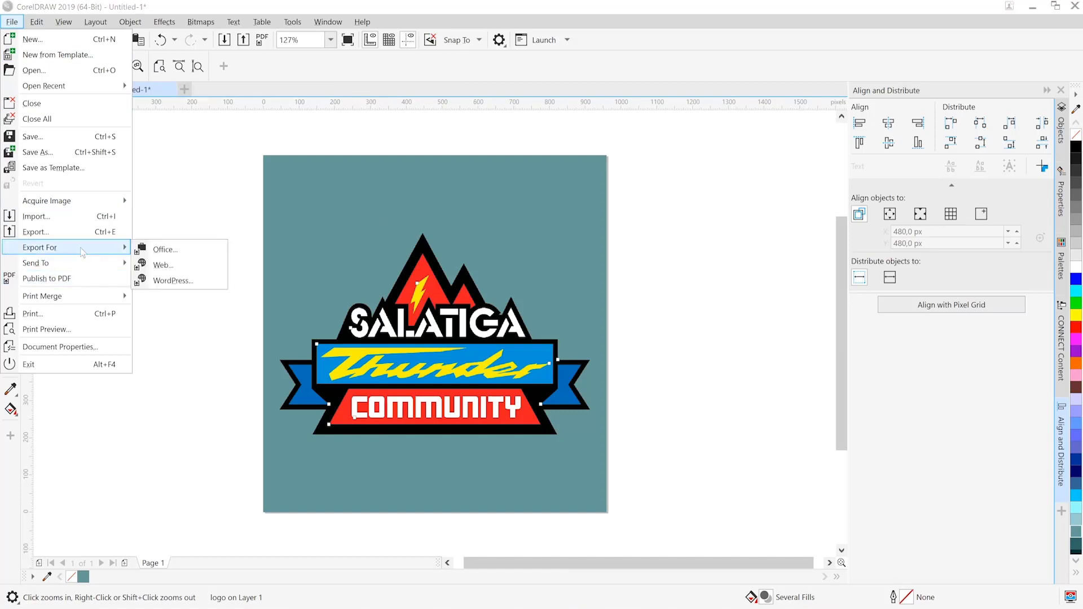
Open Export For Web and keep GIF as the export format.
{"action": "left_click", "coordinate": [179, 268]}
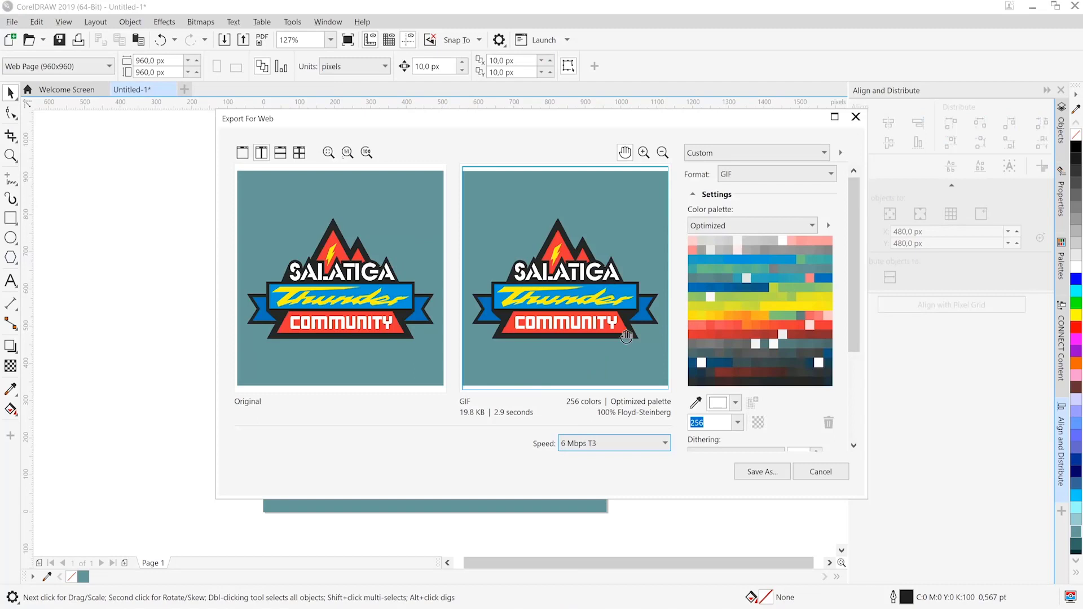
{"action": "left_click", "coordinate": [756, 174]}
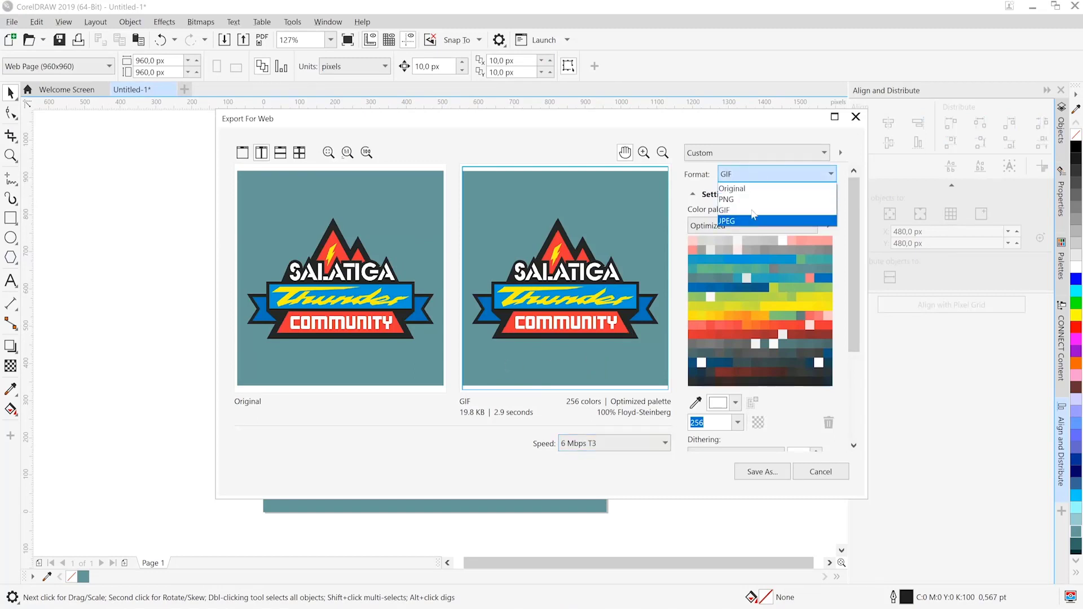
{"action": "left_click", "coordinate": [797, 415]}
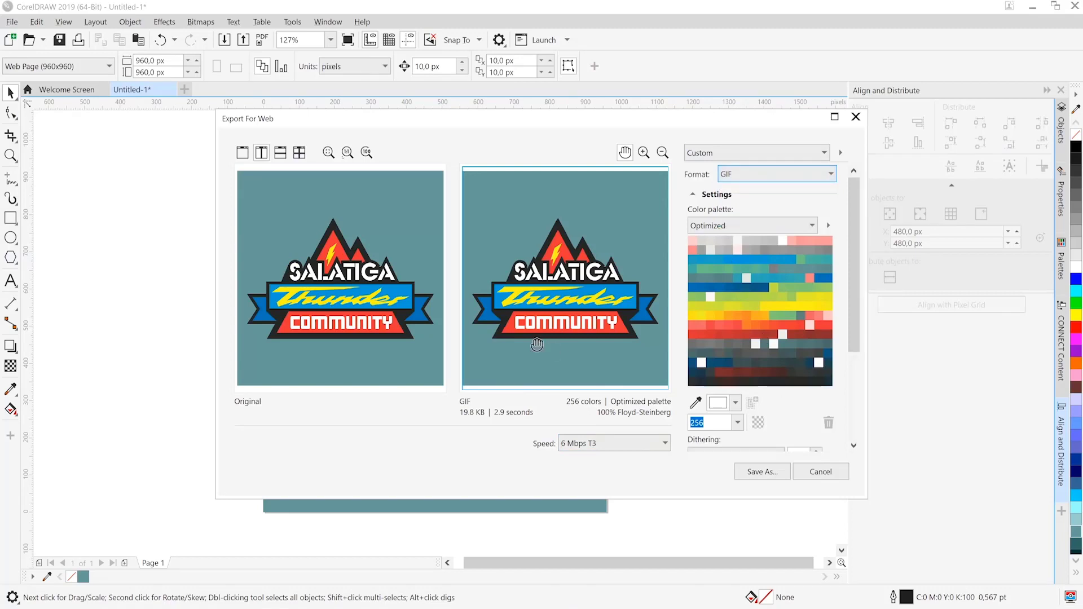
Magnify both export previews and pan them to the logo's left edge.
{"action": "left_click", "coordinate": [644, 152]}
{"action": "left_click", "coordinate": [468, 252]}
{"action": "left_click", "coordinate": [529, 290]}
{"action": "left_click", "coordinate": [529, 290]}
{"action": "left_click", "coordinate": [529, 290]}
{"action": "left_click", "coordinate": [529, 290]}
{"action": "left_click", "coordinate": [529, 290]}
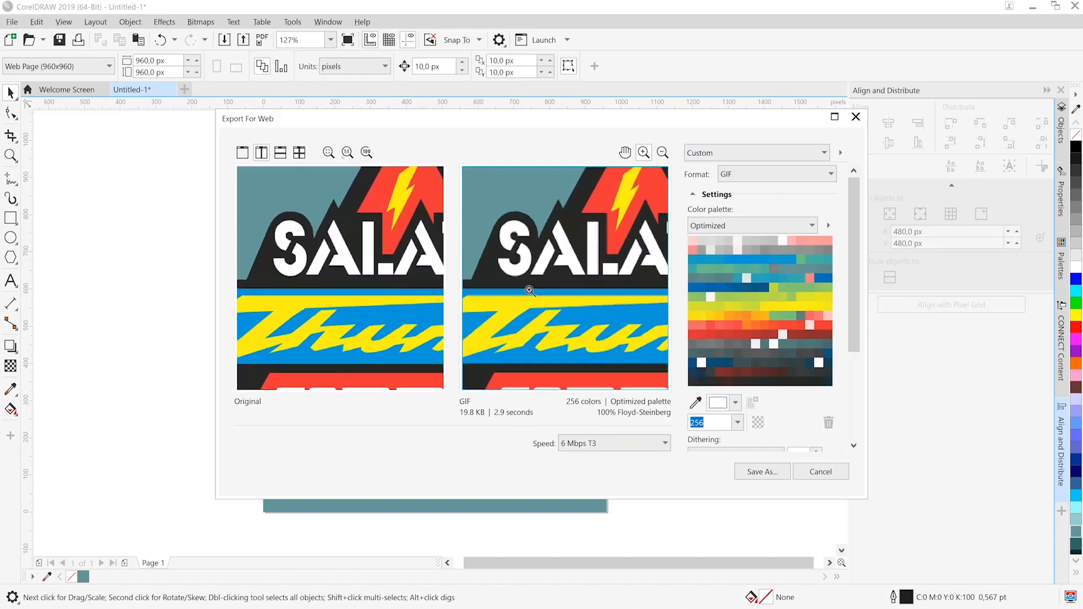
{"action": "left_click", "coordinate": [625, 153]}
{"action": "left_click_drag", "start_coordinate": [513, 291], "coordinate": [661, 278]}
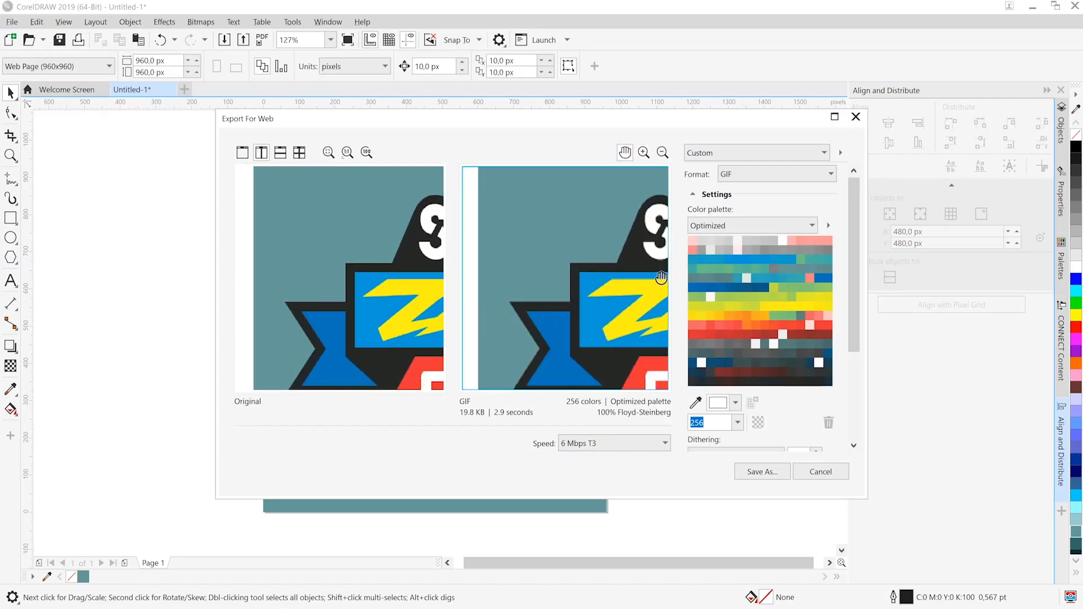